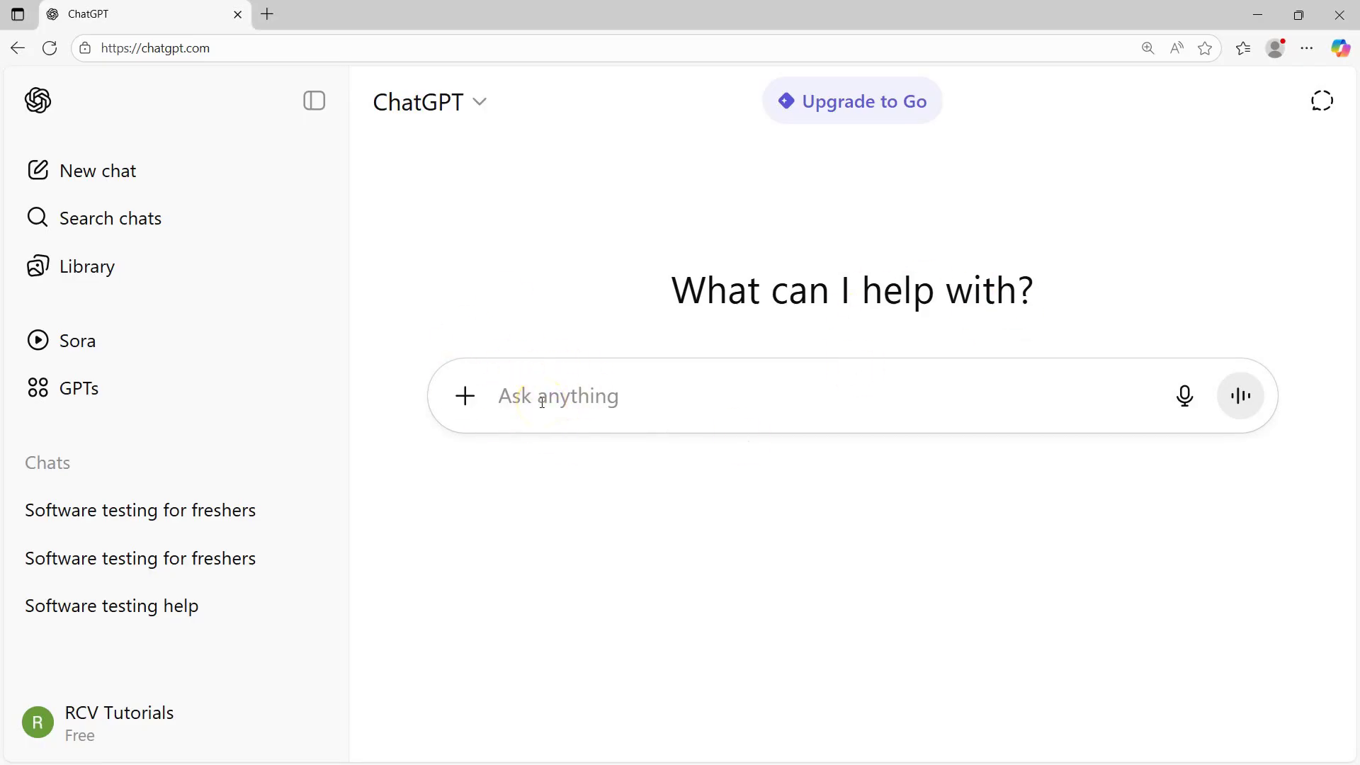
Step: Send the prompt 'translate "hello" to spanish' and highlight the word in ChatGPT's 'Hola' reply
left_click(481, 108)
left_click(559, 391)
type("translate \"hello\" to spanish")
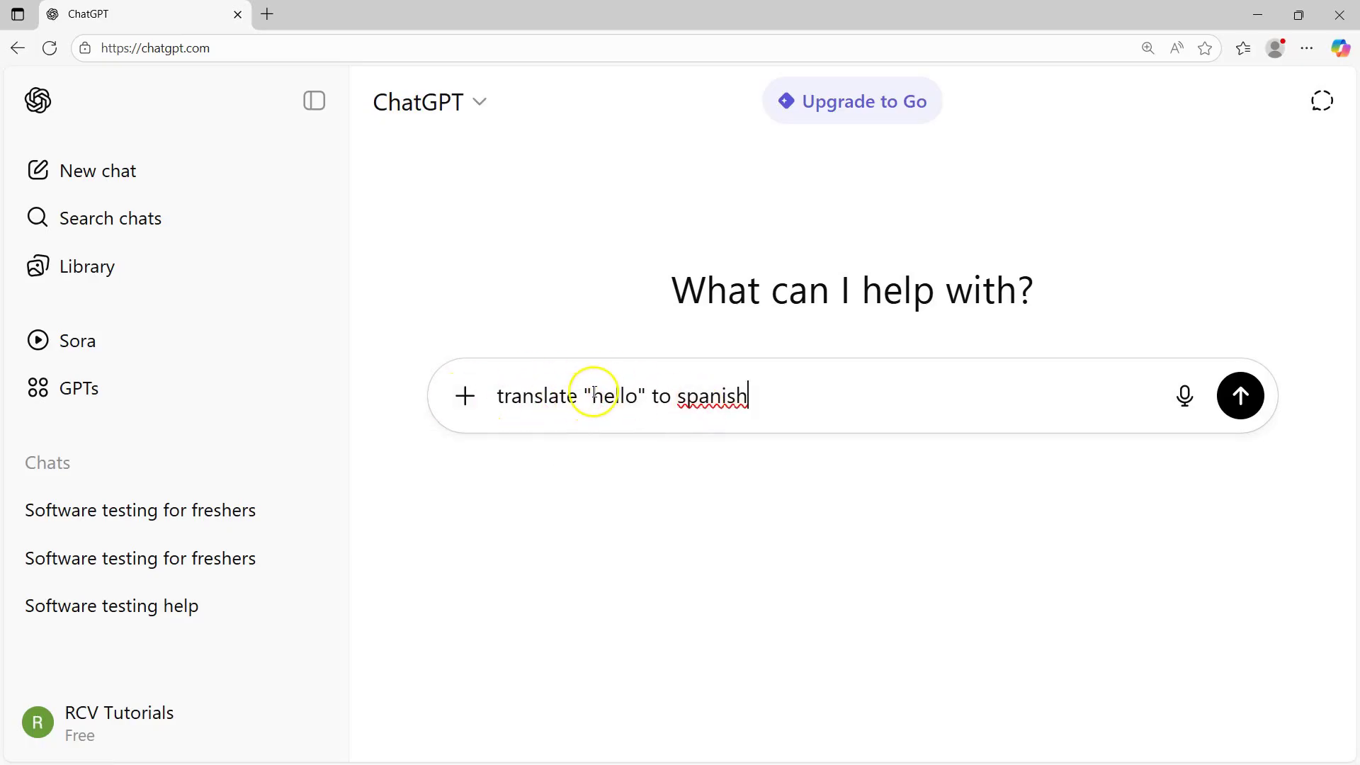
left_click_drag(592, 395, 643, 397)
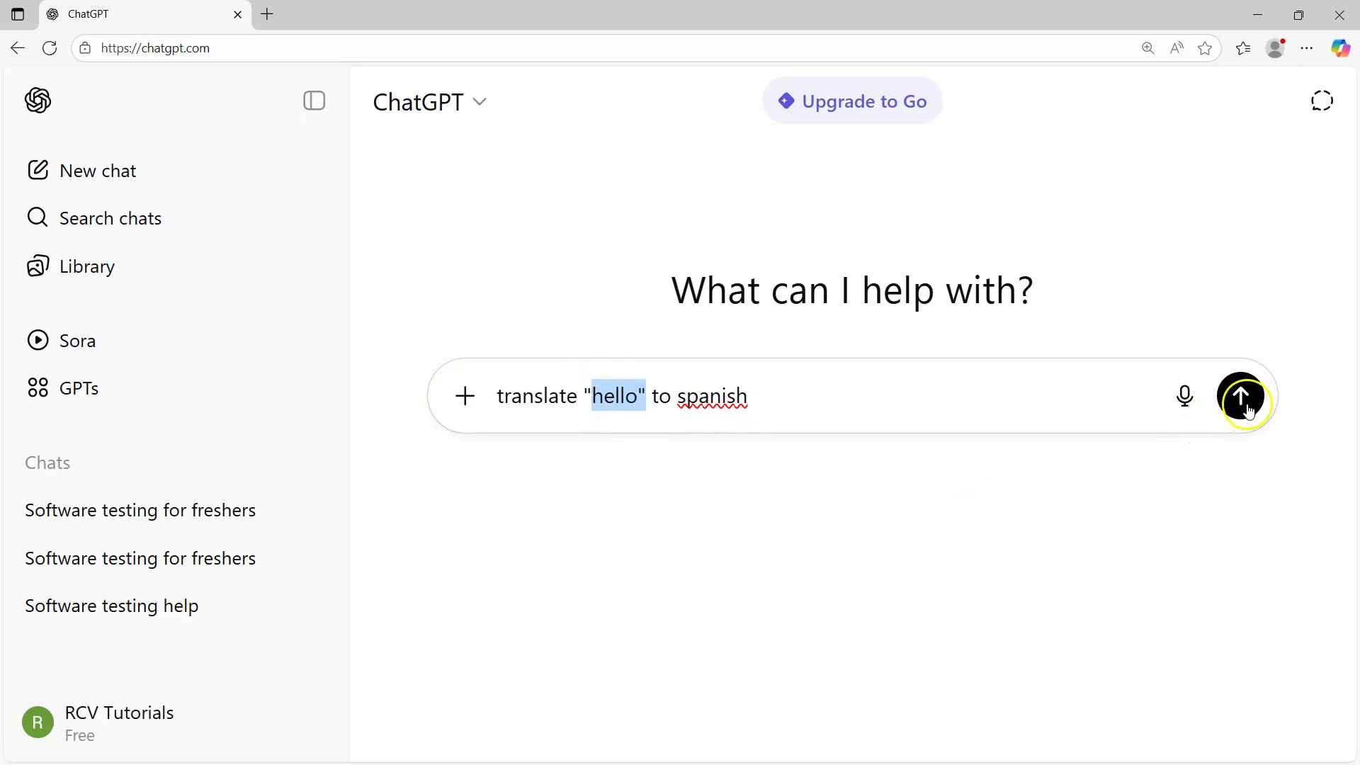
left_click(1240, 396)
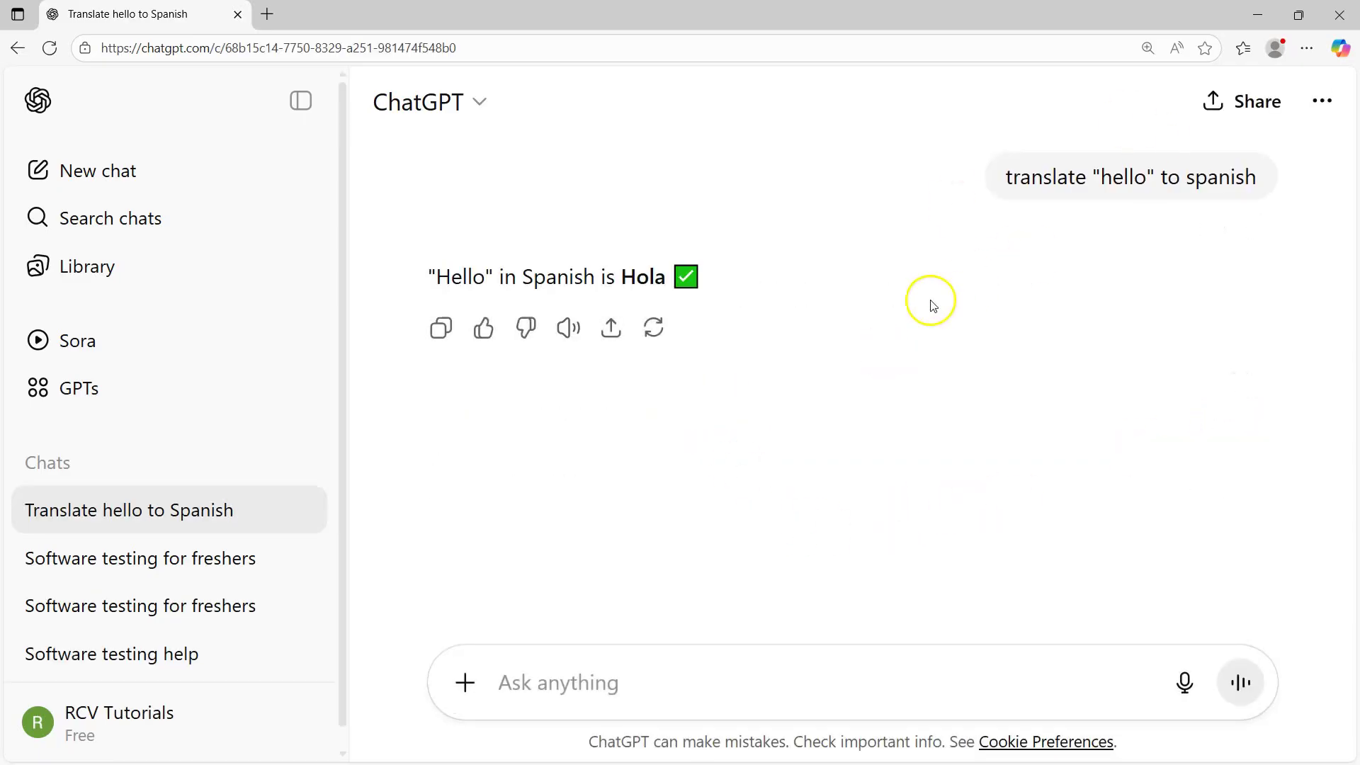
left_click_drag(437, 274, 491, 274)
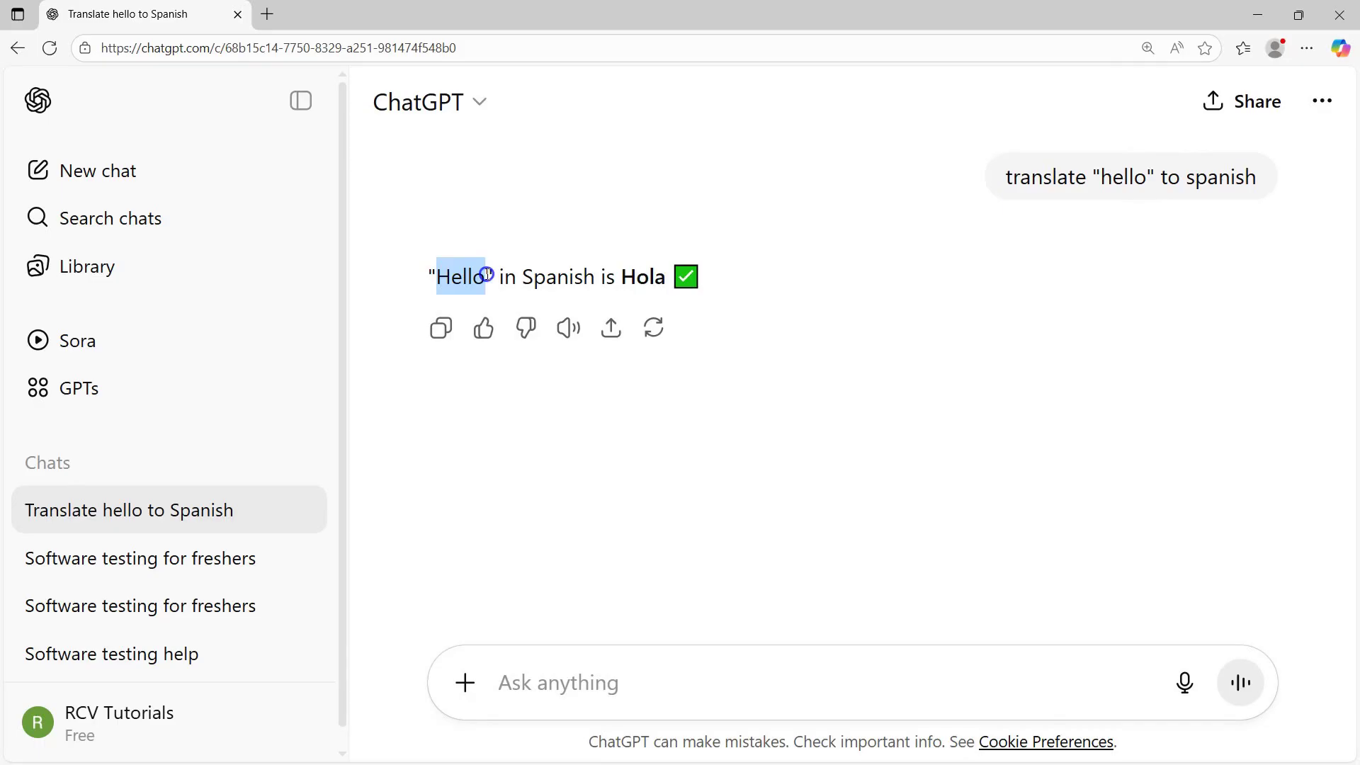
left_click(783, 224)
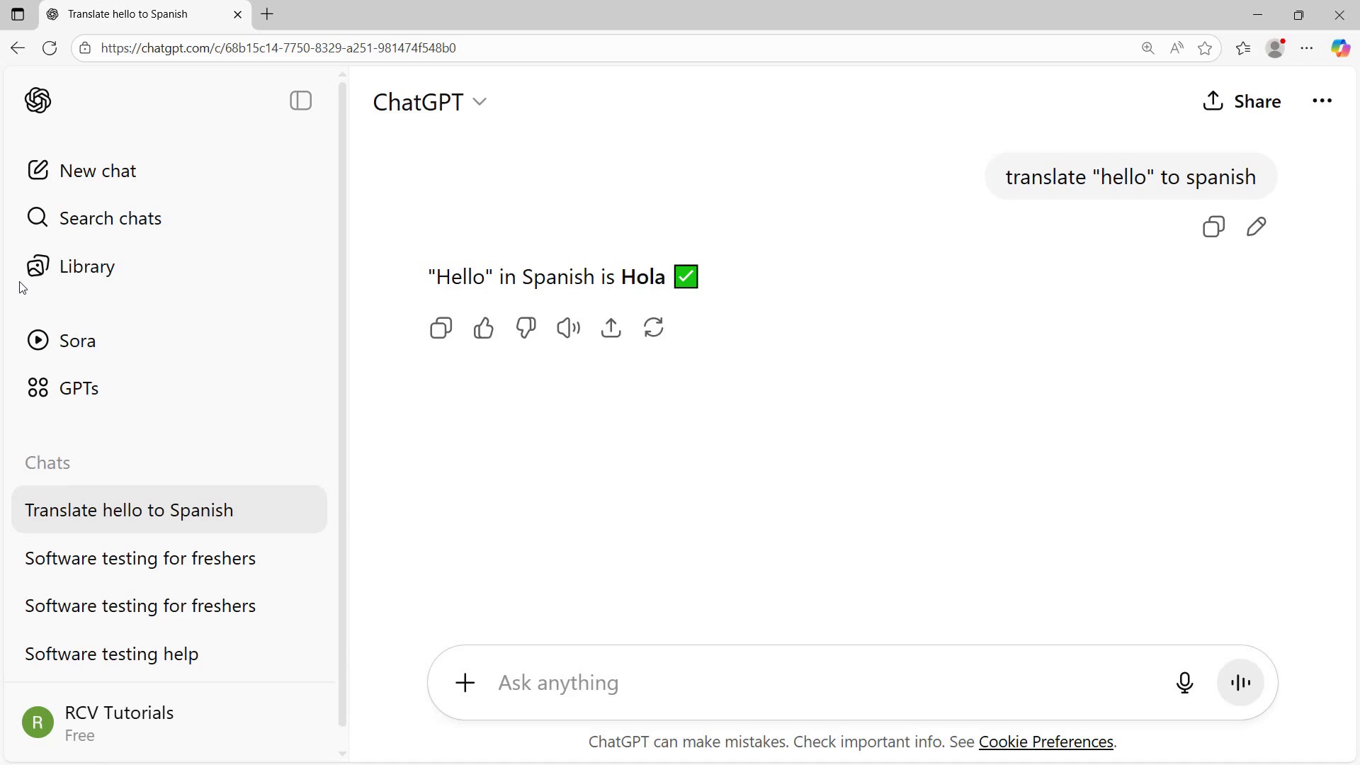
left_click(52, 287)
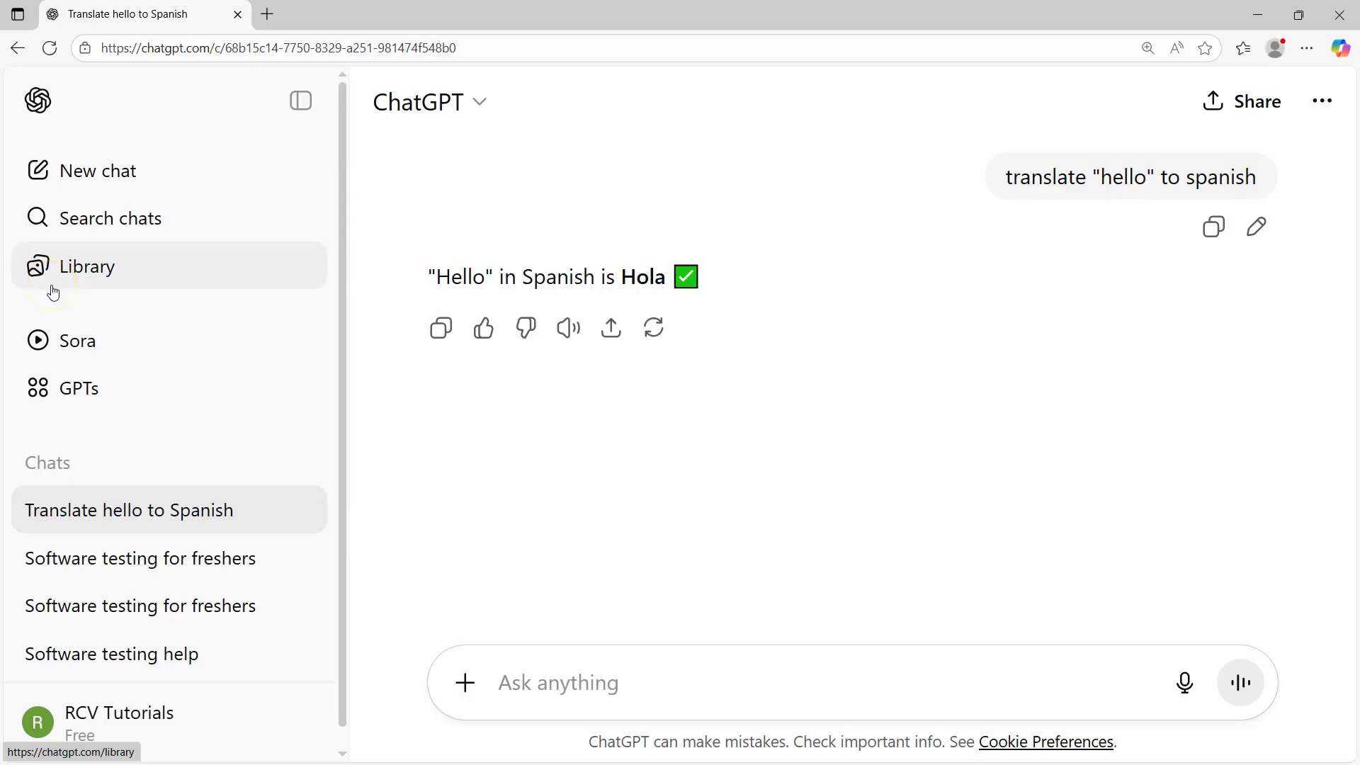
left_click(32, 262)
left_click(542, 688)
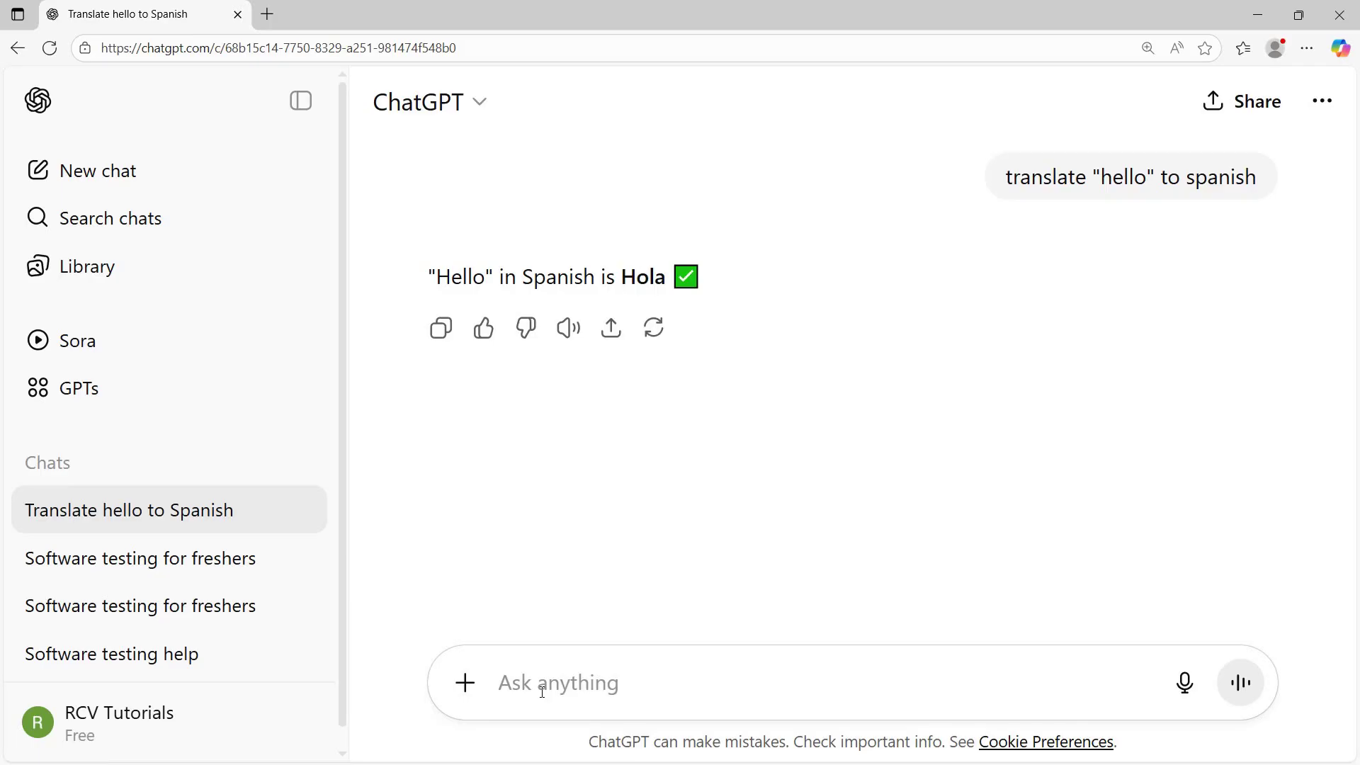
Step: Type 'write functional test cases for ecommerce registration functionality', correcting the typo in 'registration'
type("write ")
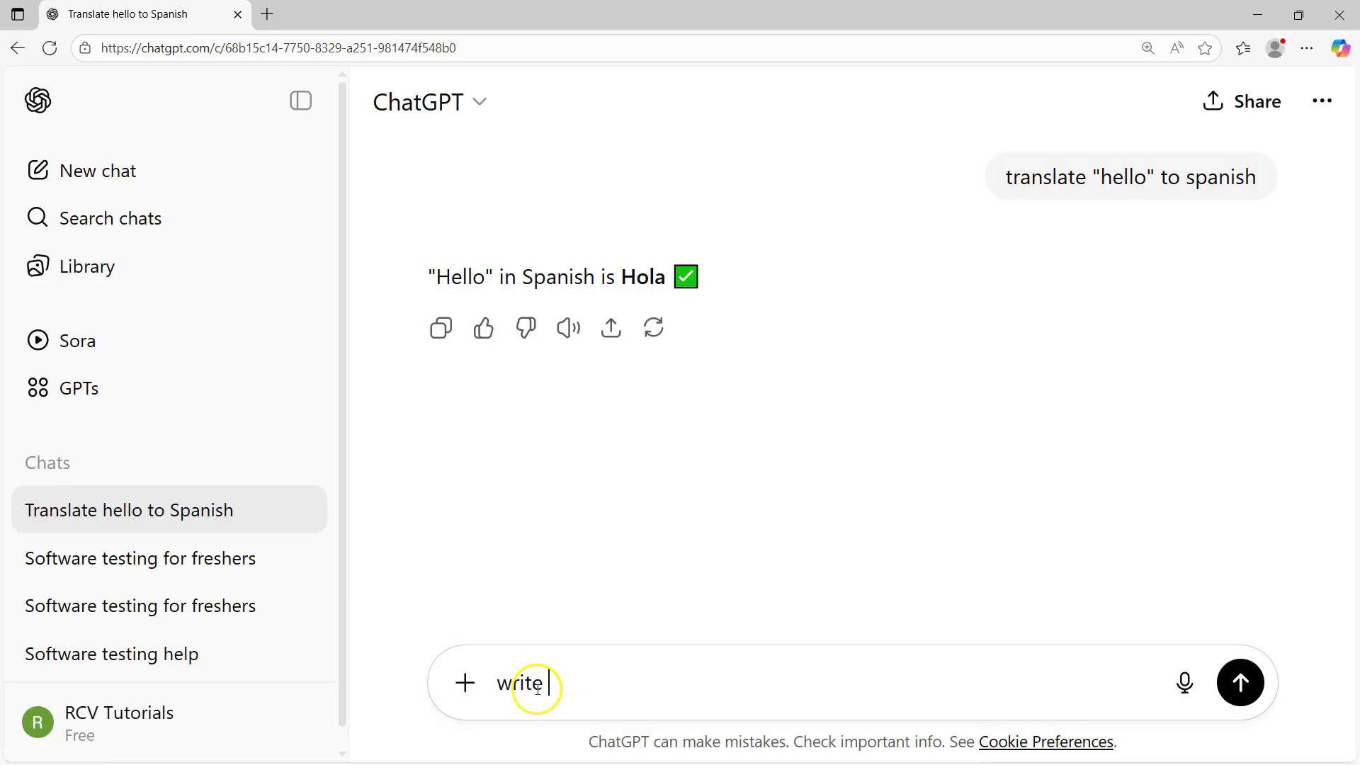
type("functional ")
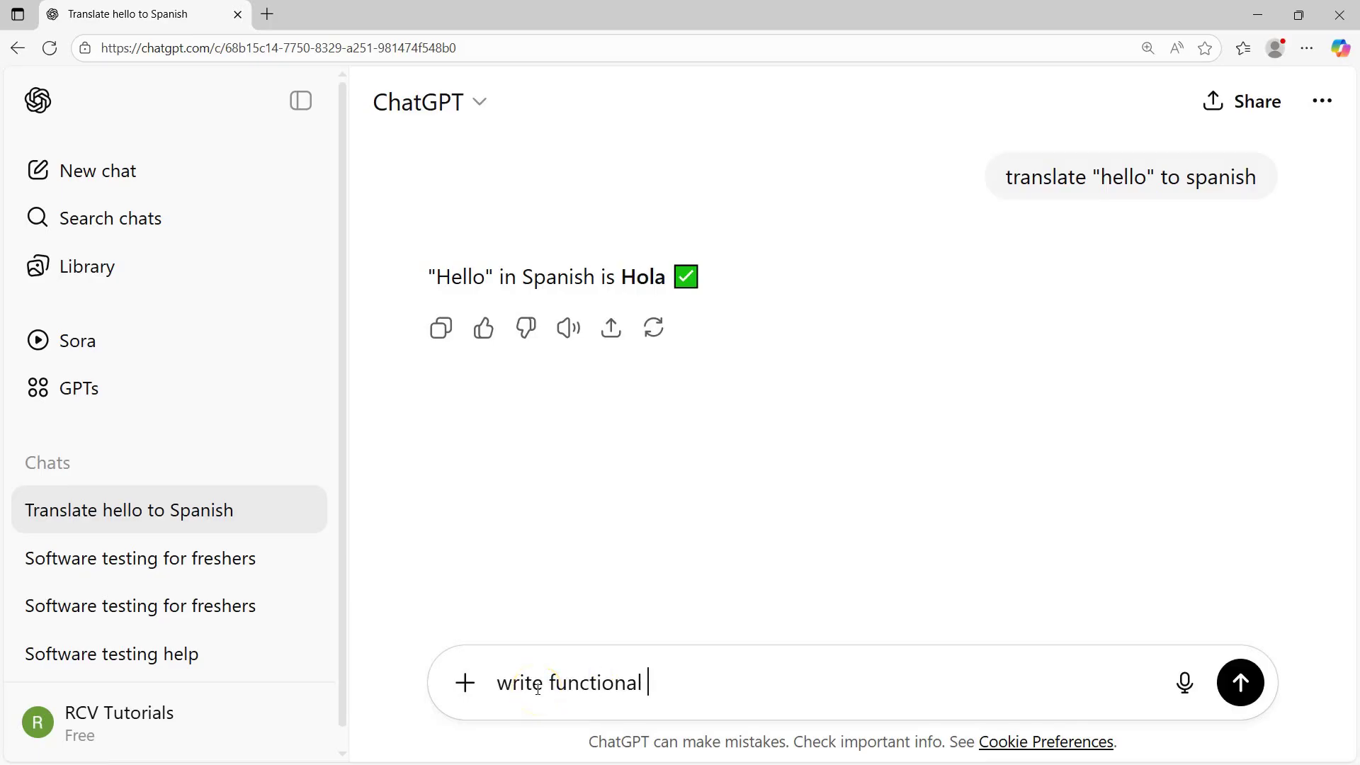
type("test cases for")
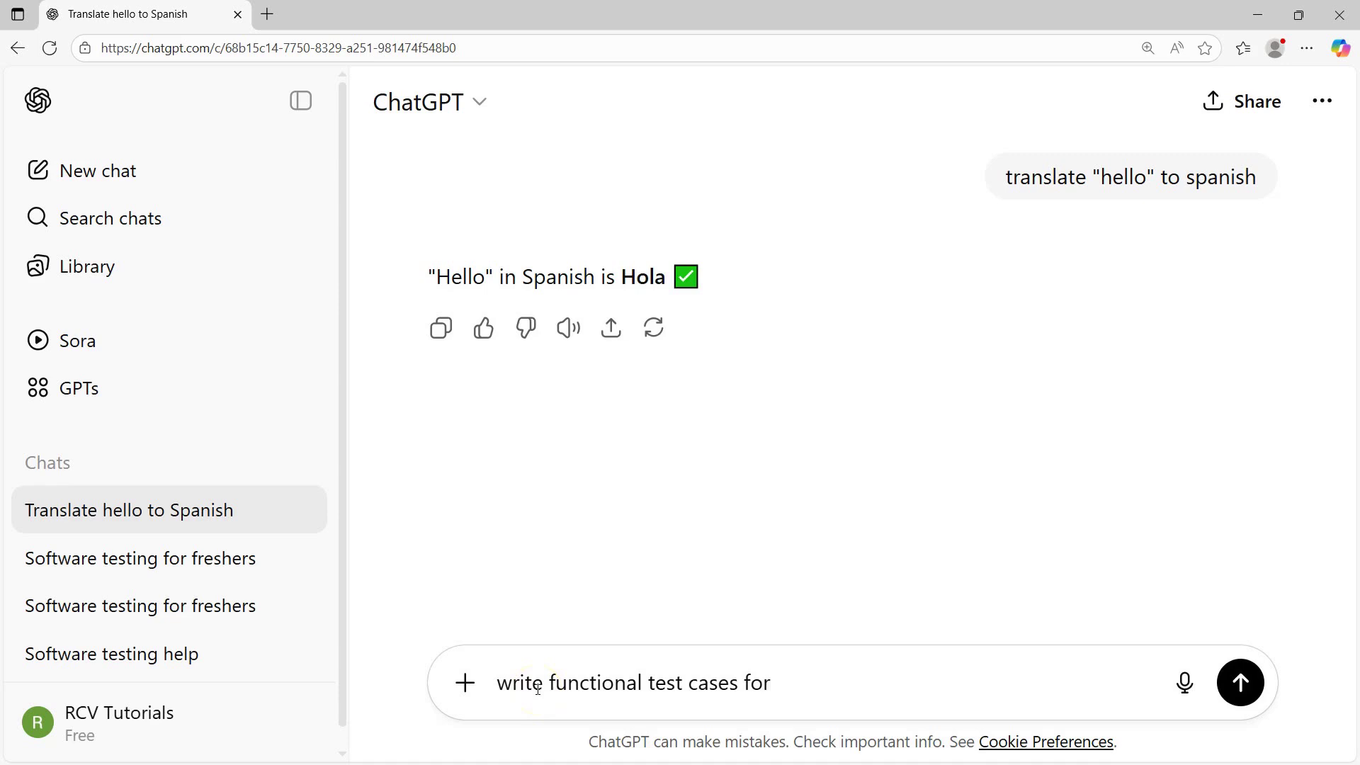
type(" ecommerce re")
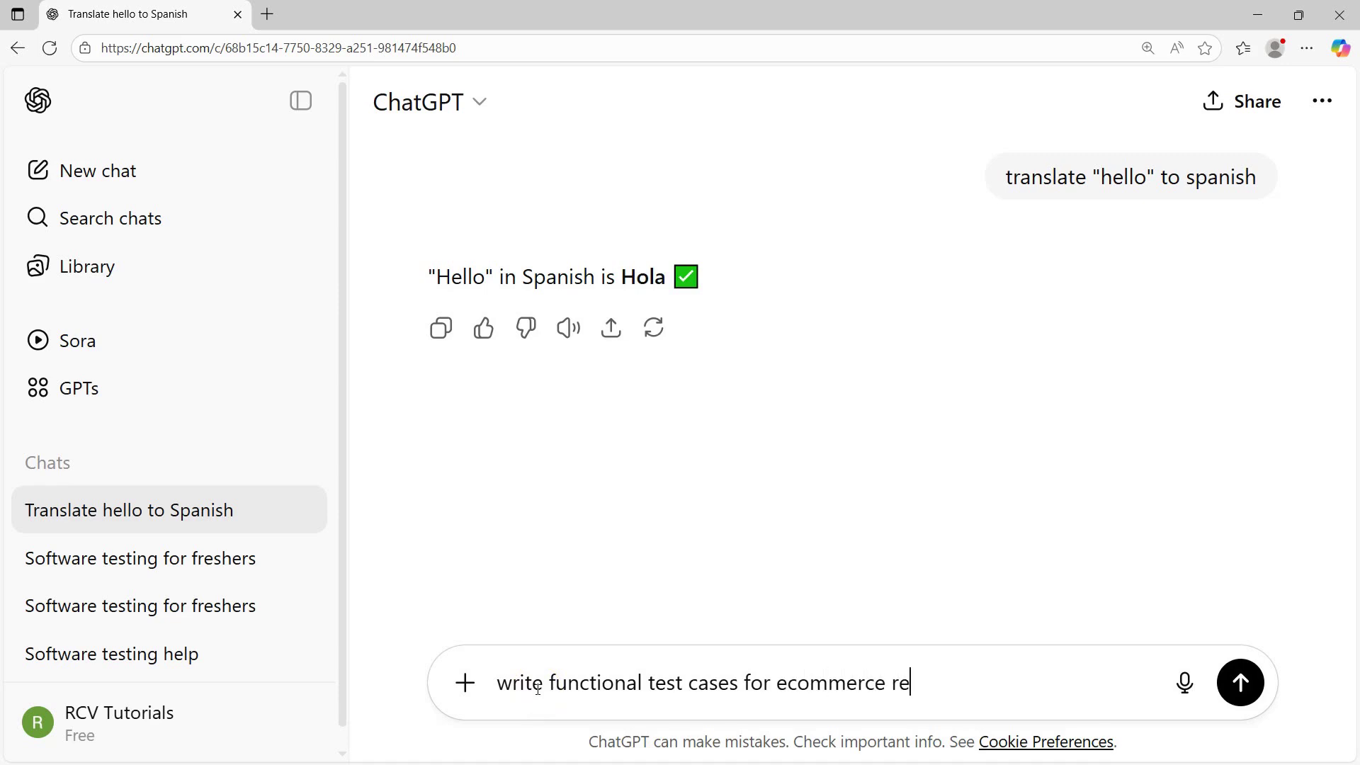
type("gistration functiona")
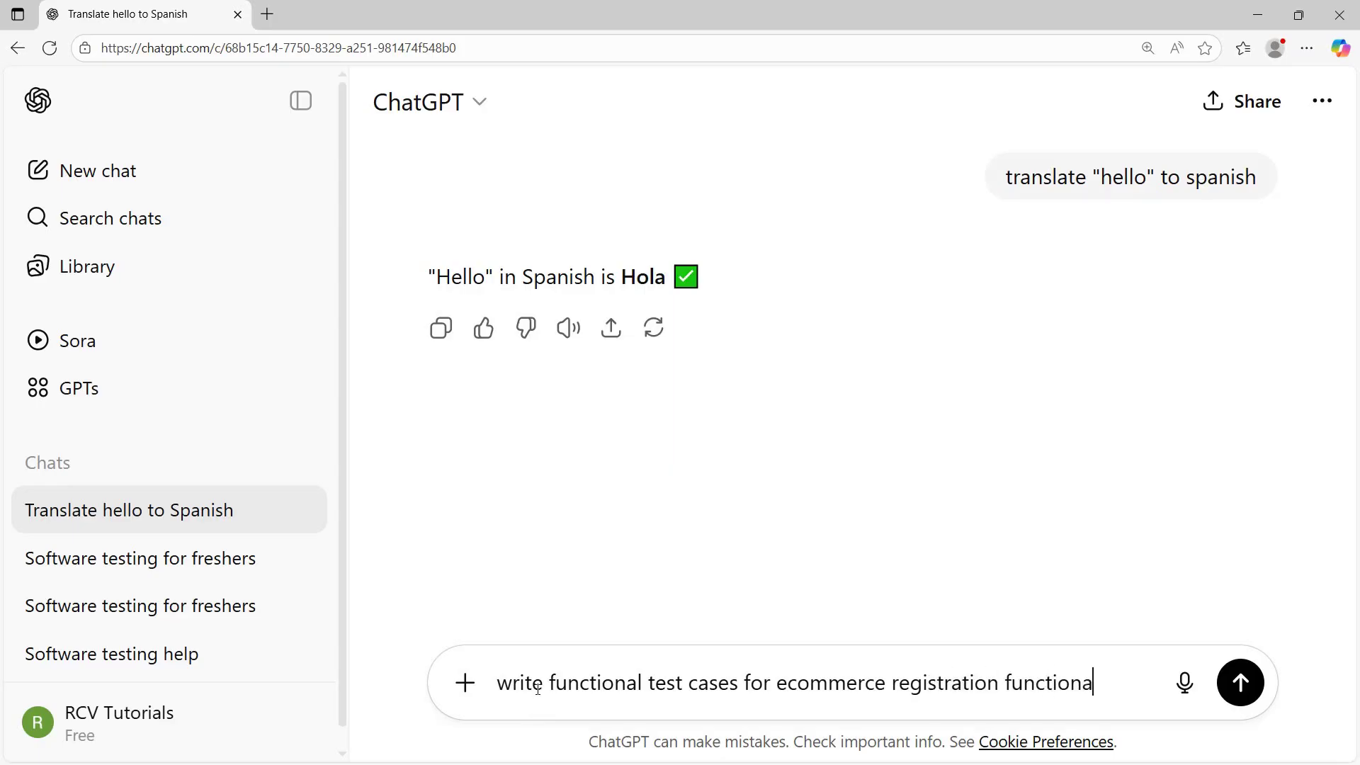
type("lity")
left_click(1240, 683)
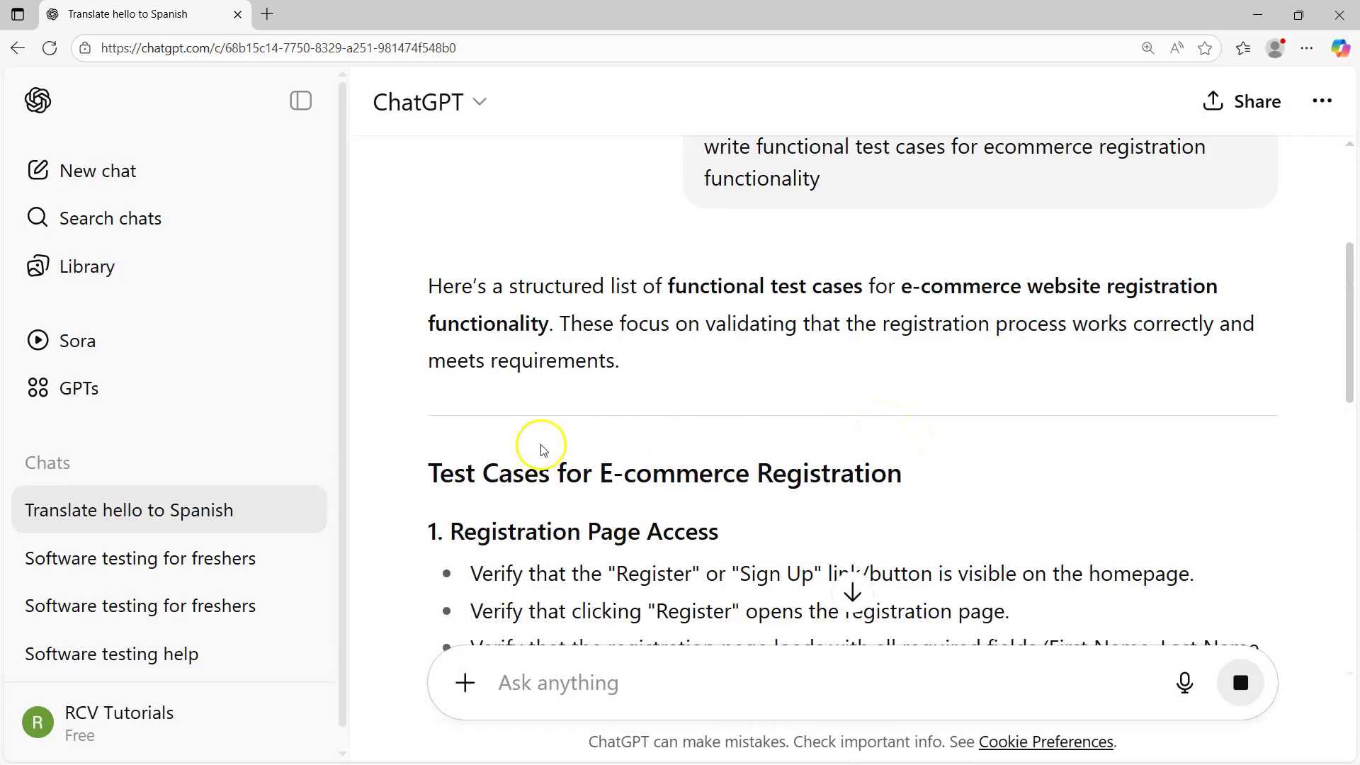
left_click_drag(428, 284, 621, 369)
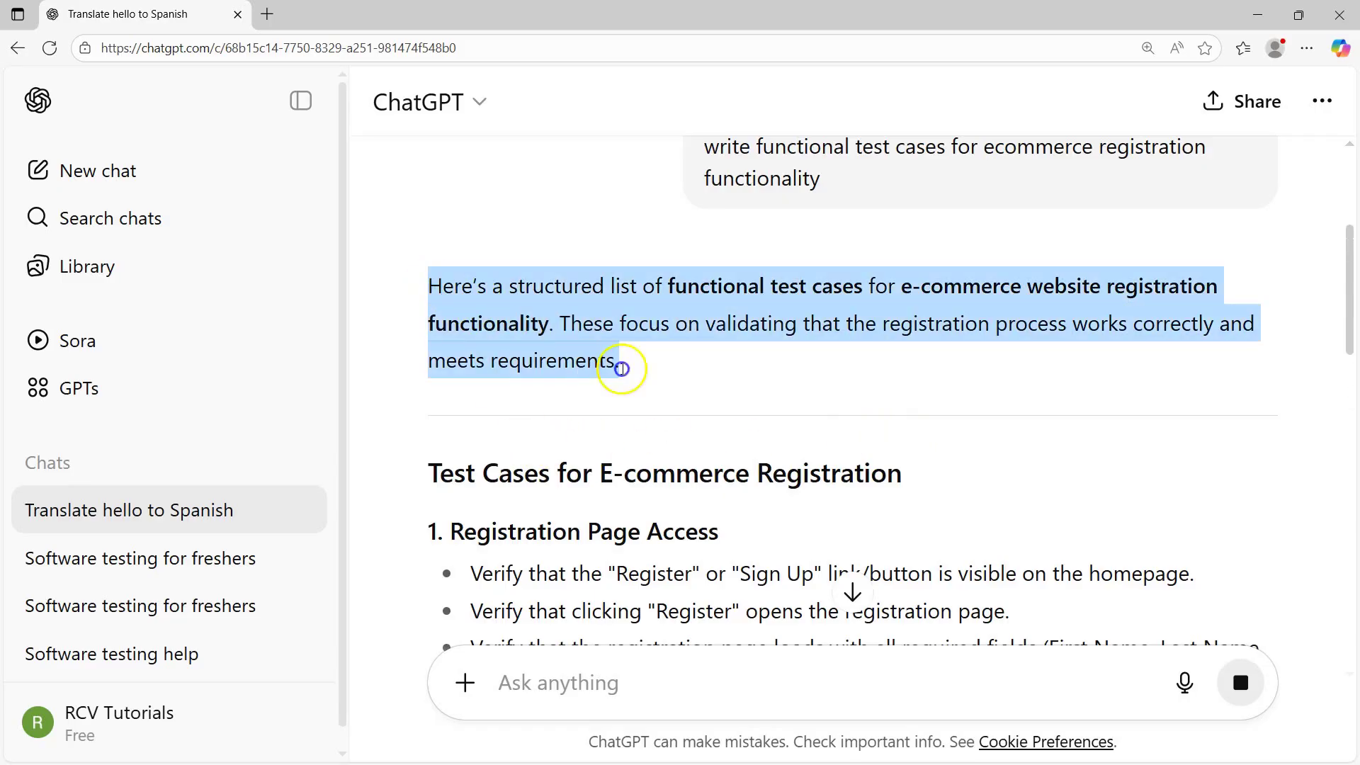
scroll(708, 503, "down", 1)
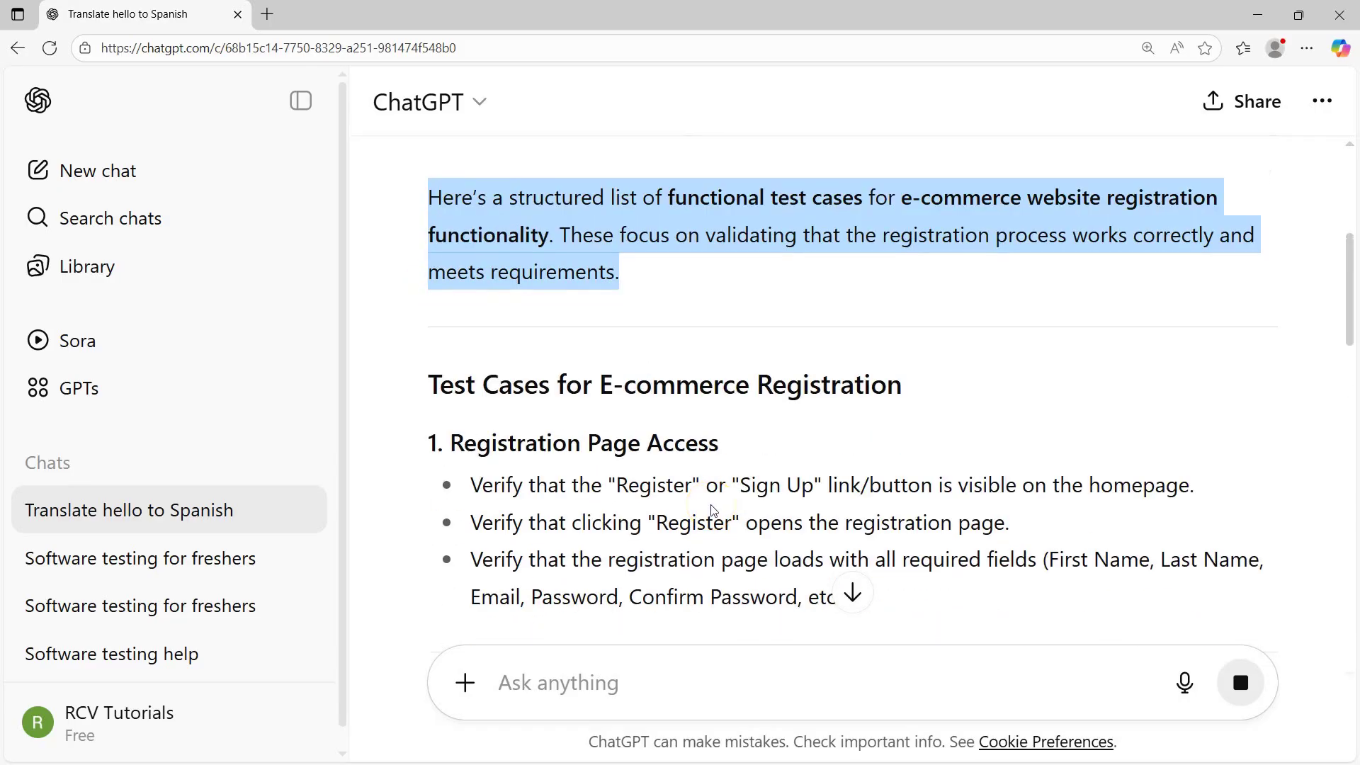
scroll(713, 510, "down", 4)
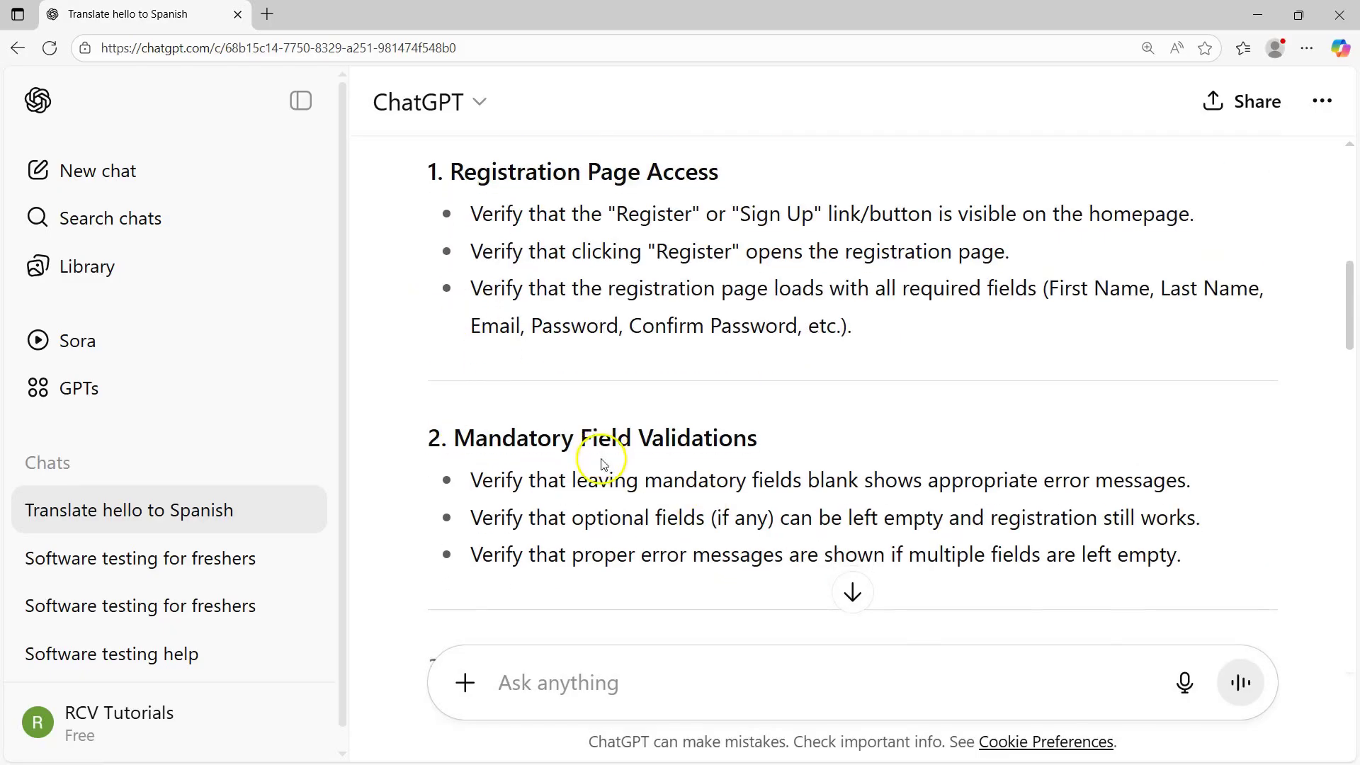
scroll(598, 464, "down", 1)
scroll(652, 517, "down", 2)
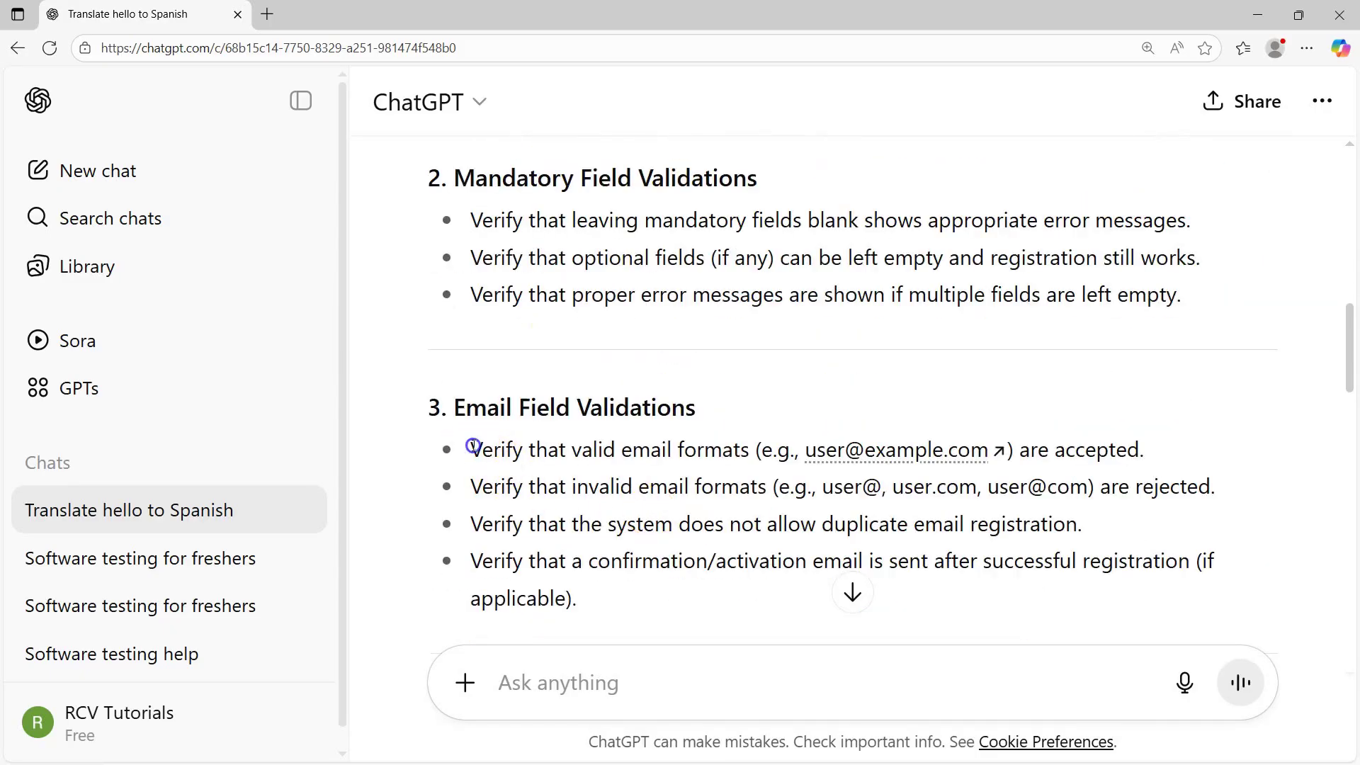
left_click_drag(470, 448, 599, 598)
scroll(598, 592, "up", 3)
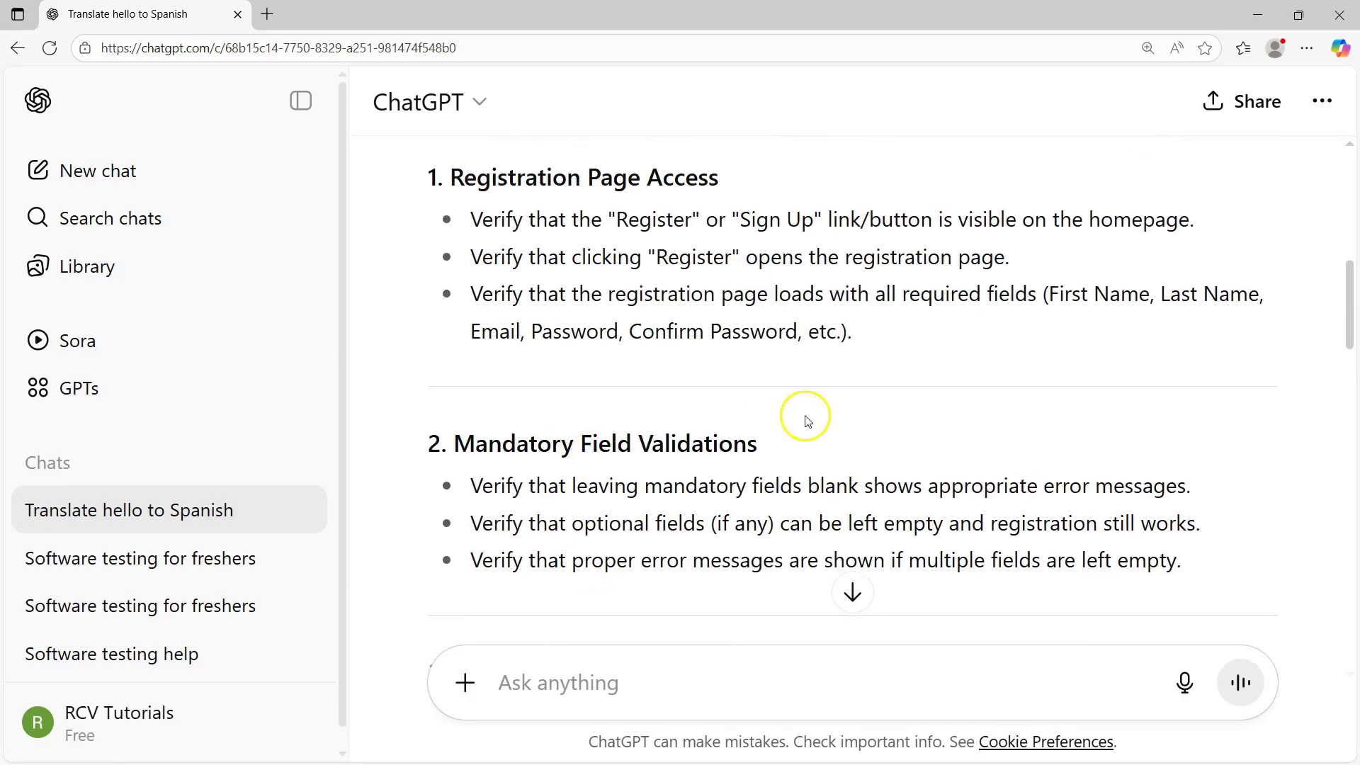
left_click(845, 340)
left_click(864, 343)
left_click_drag(864, 342, 456, 180)
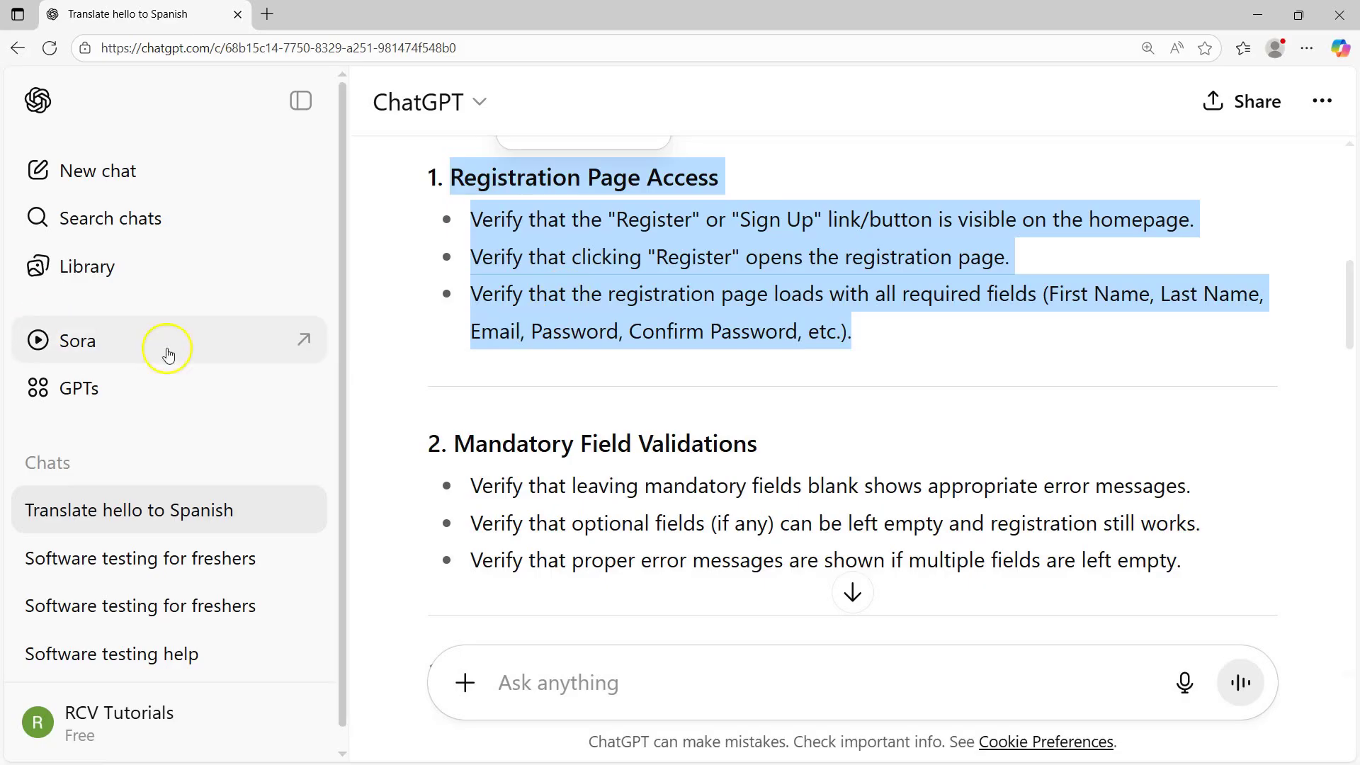
scroll(724, 383, "down", 10)
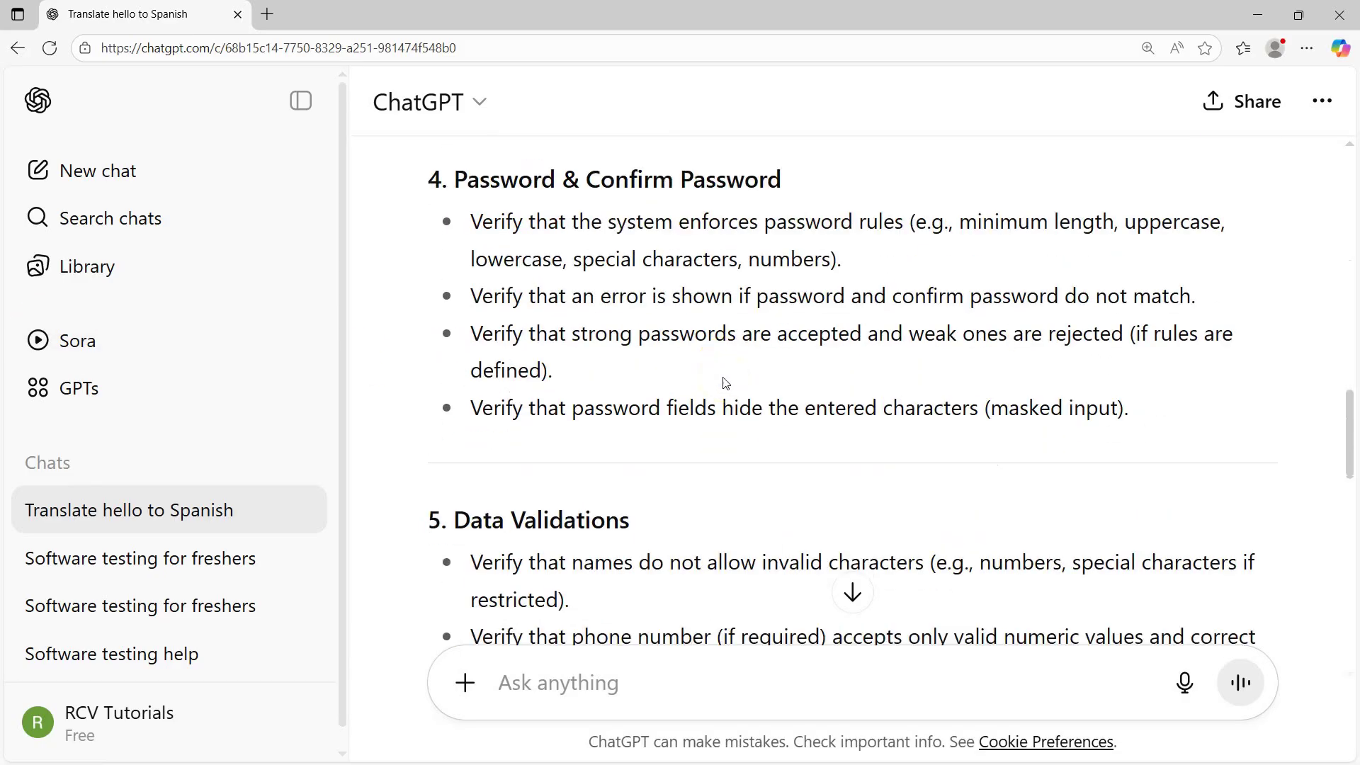
scroll(725, 383, "down", 5)
scroll(607, 403, "down", 7)
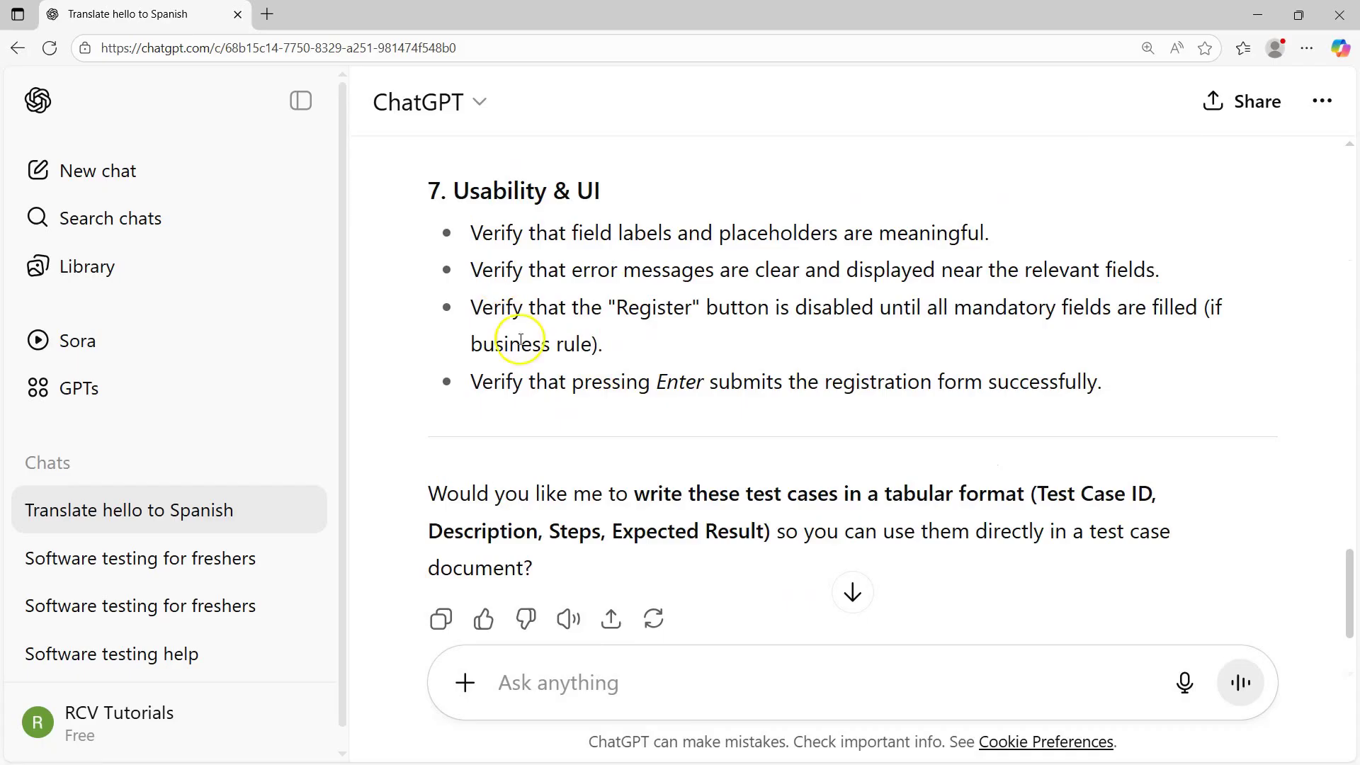
left_click_drag(448, 189, 984, 436)
scroll(712, 349, "up", 6)
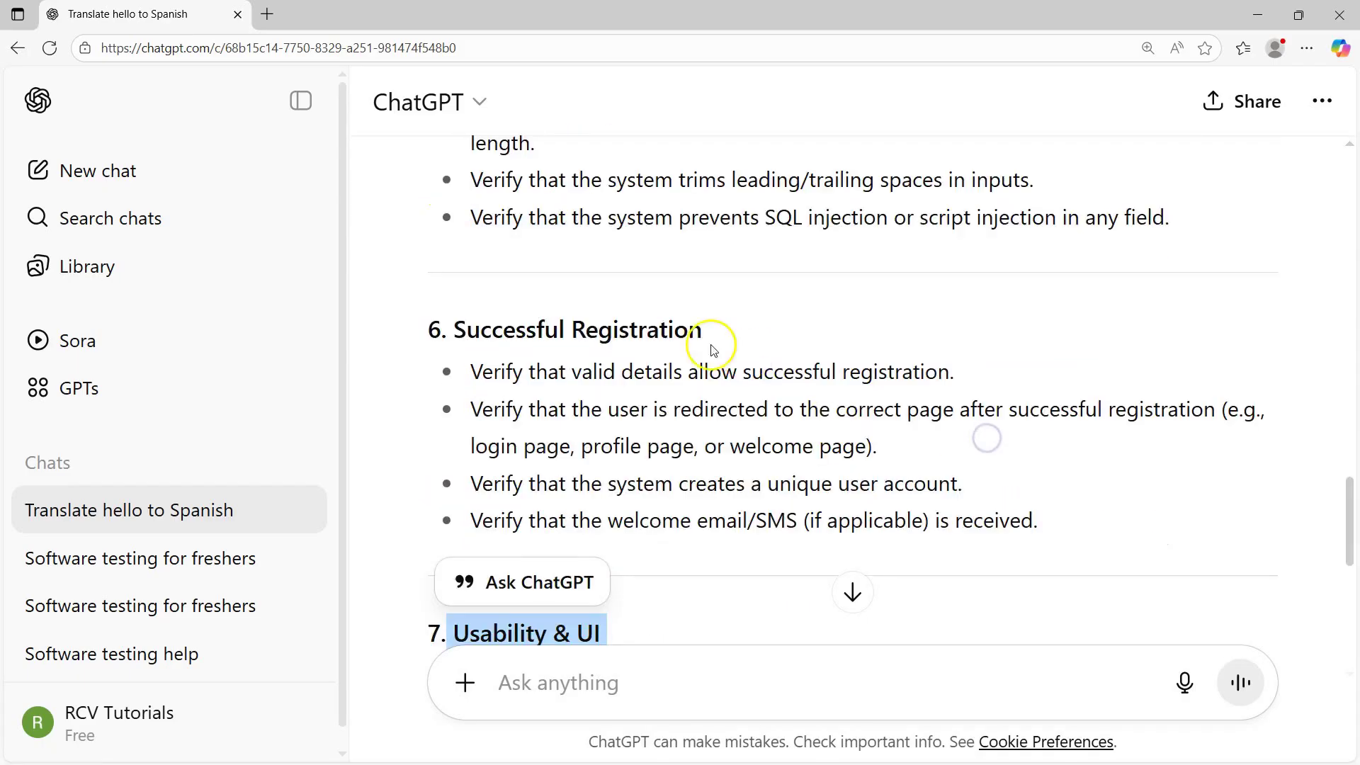
scroll(680, 345, "up", 2)
left_click_drag(454, 166, 592, 474)
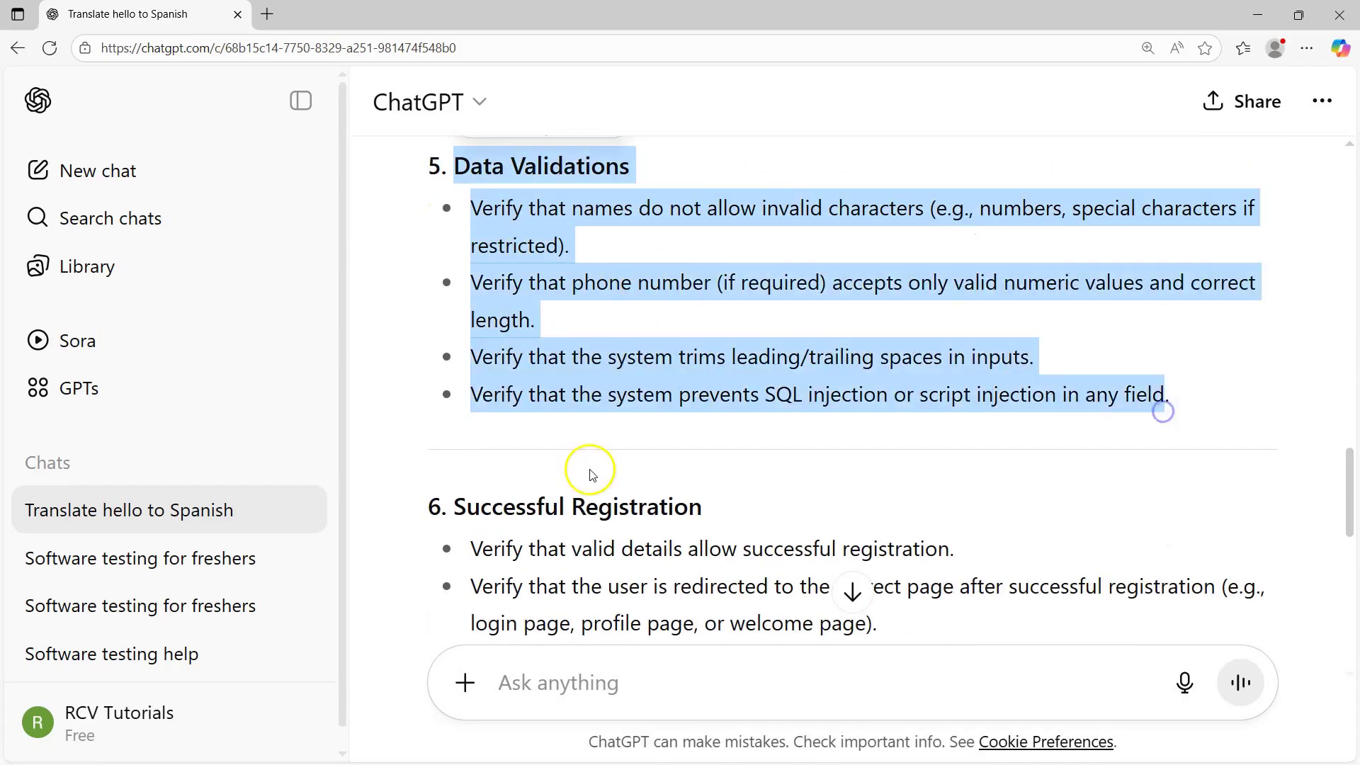
left_click(592, 473)
scroll(592, 471, "down", 10)
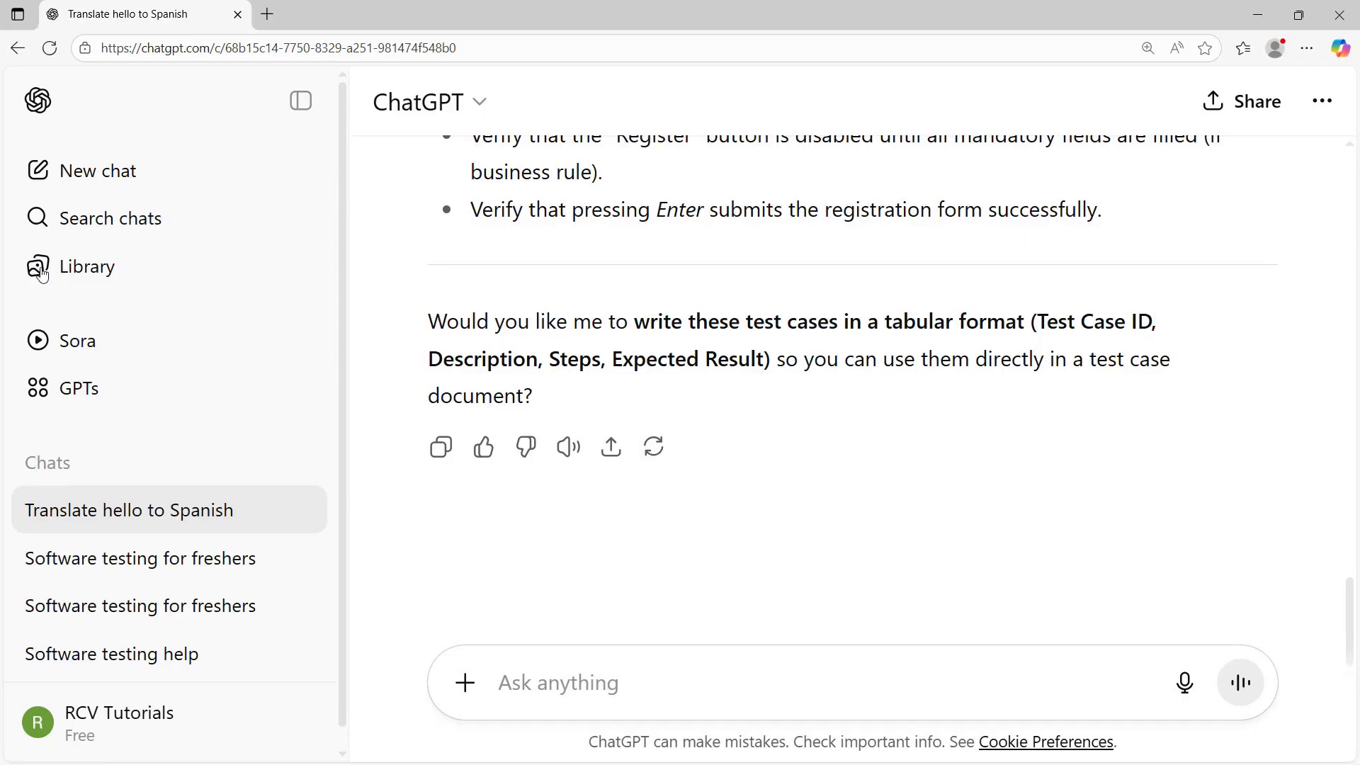
left_click_drag(798, 388, 805, 373)
scroll(804, 394, "up", 5)
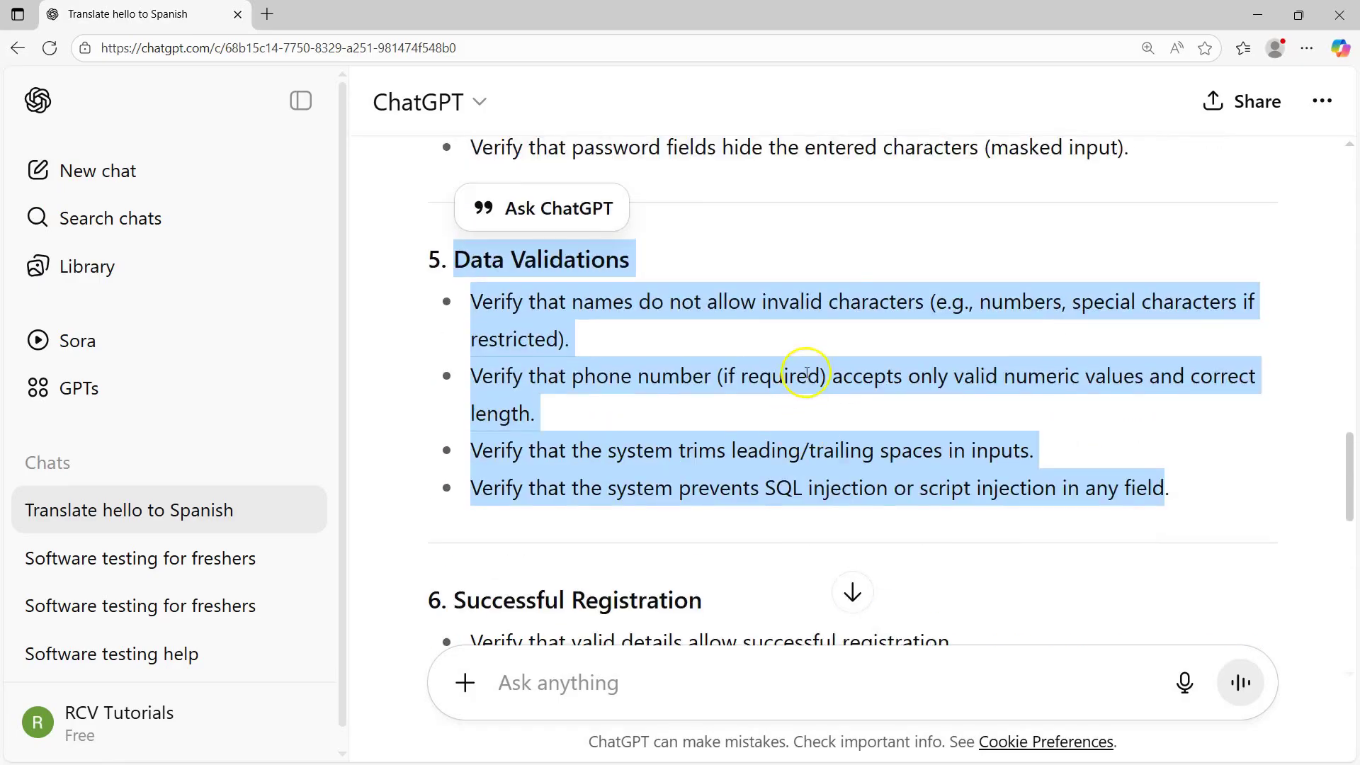
scroll(806, 374, "up", 15)
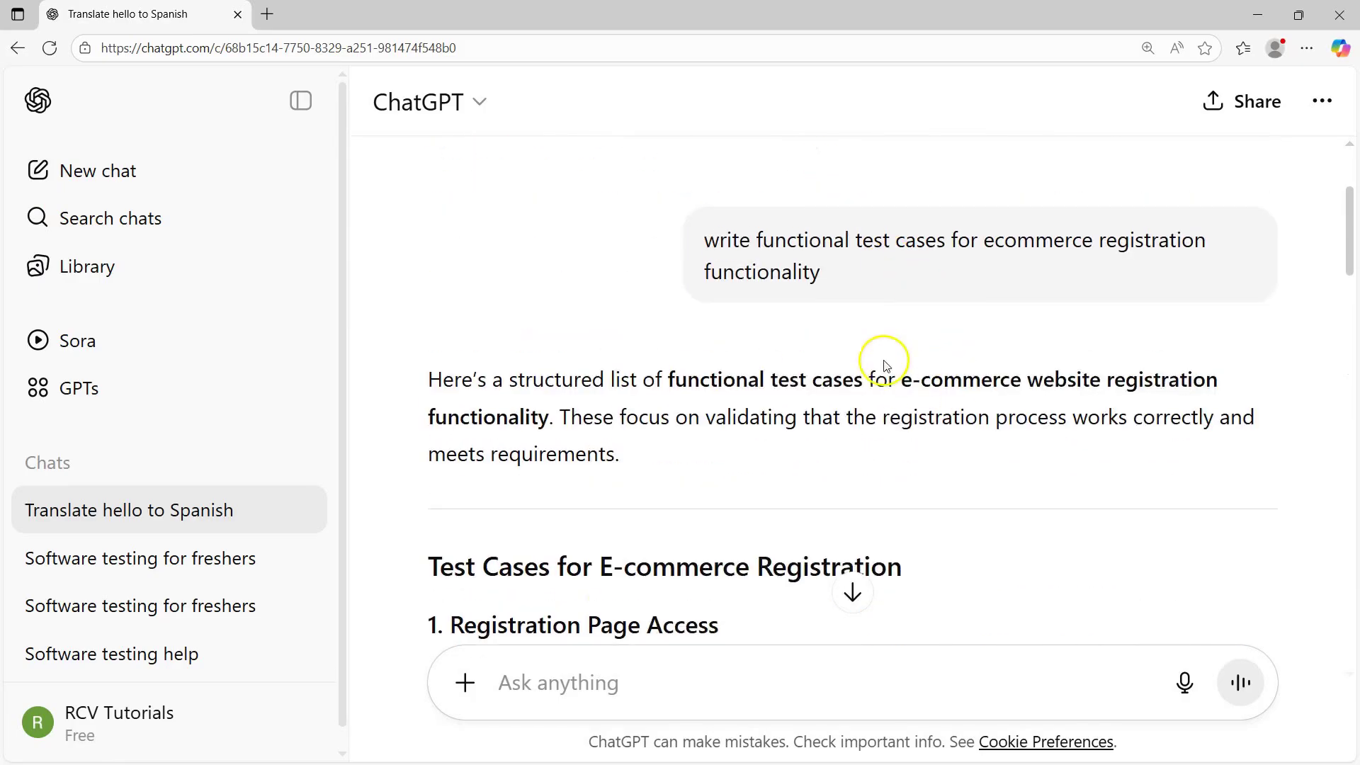
mouse_move(911, 255)
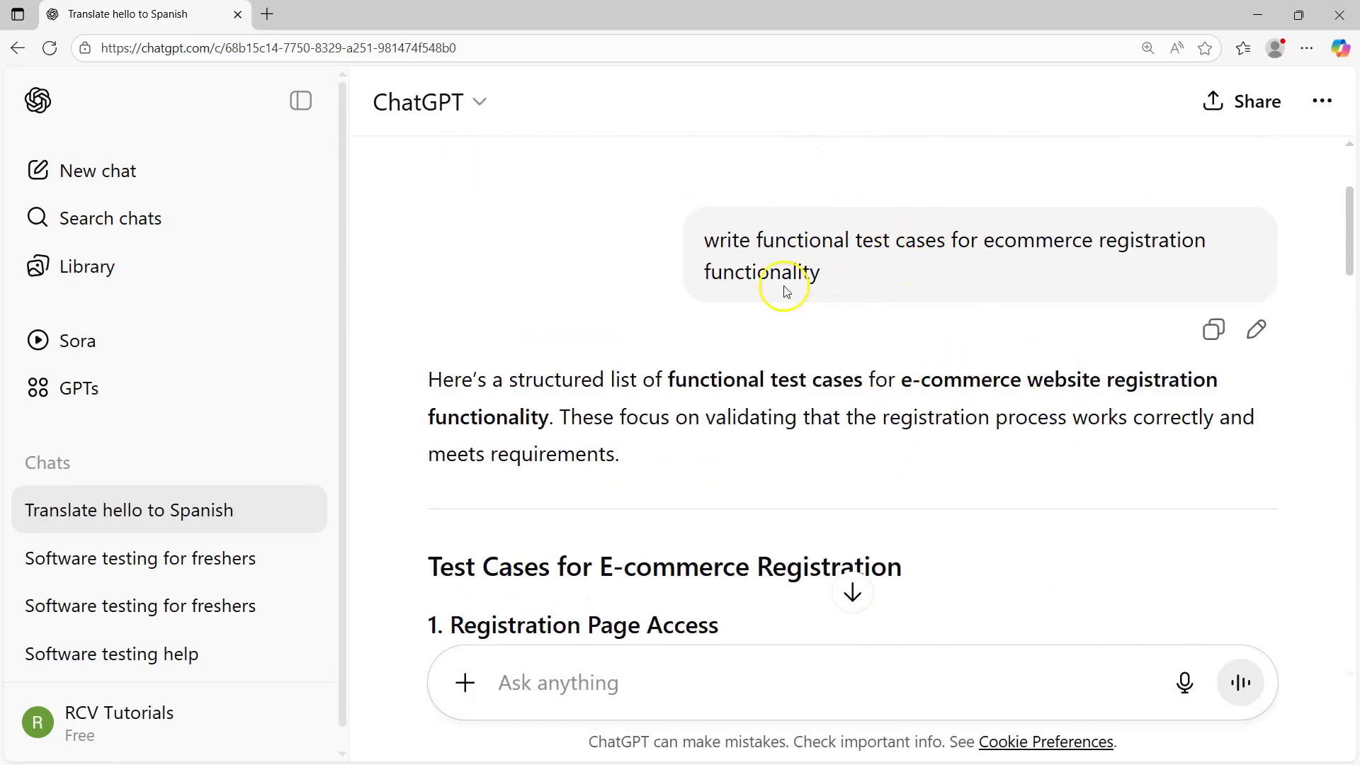
scroll(804, 334, "down", 15)
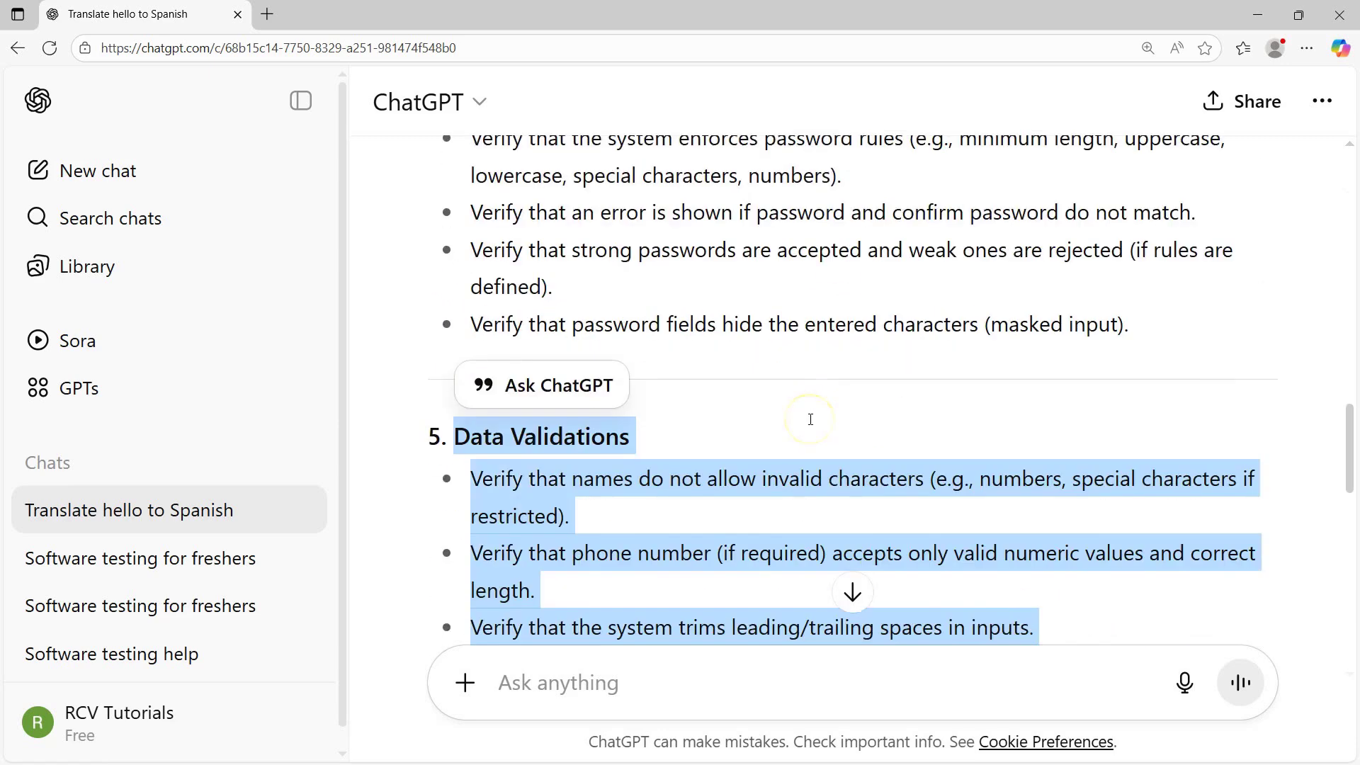
scroll(810, 419, "down", 8)
scroll(784, 368, "down", 4)
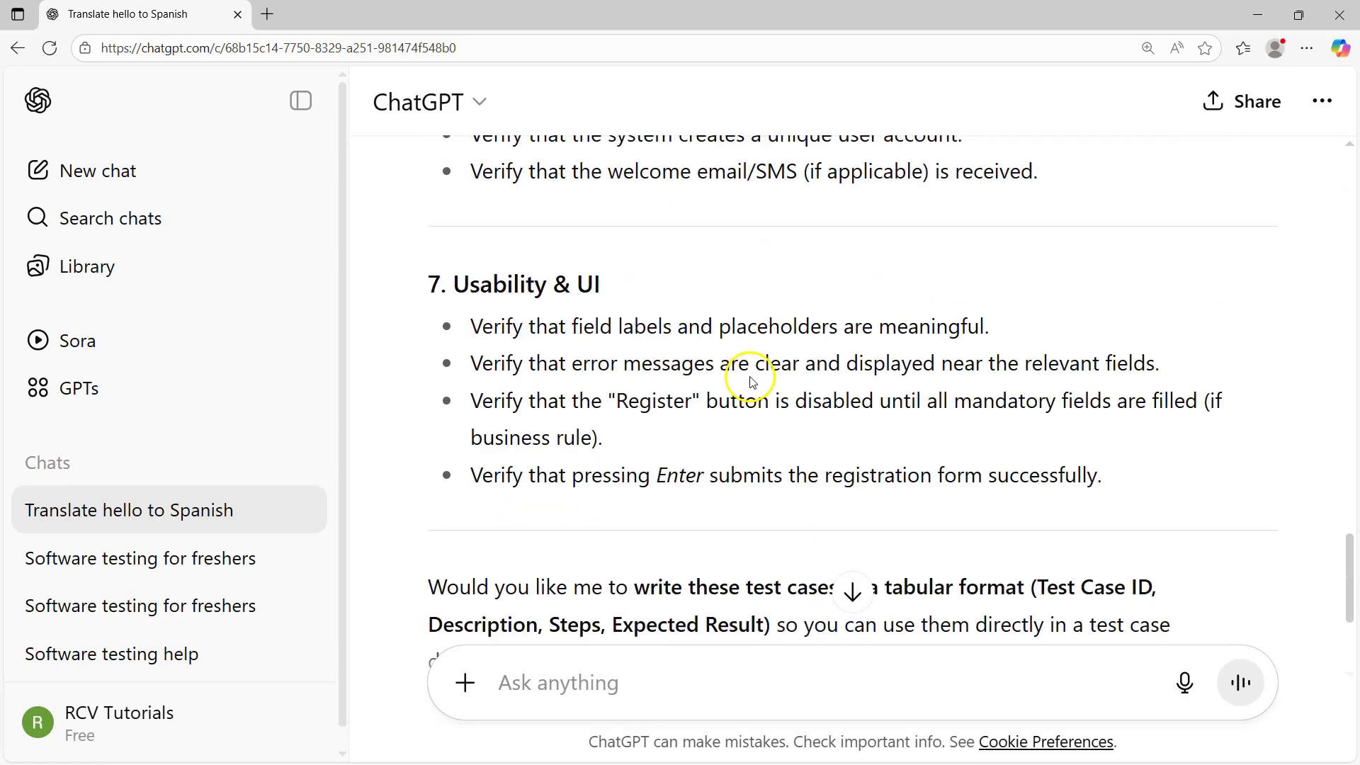
scroll(752, 382, "up", 20)
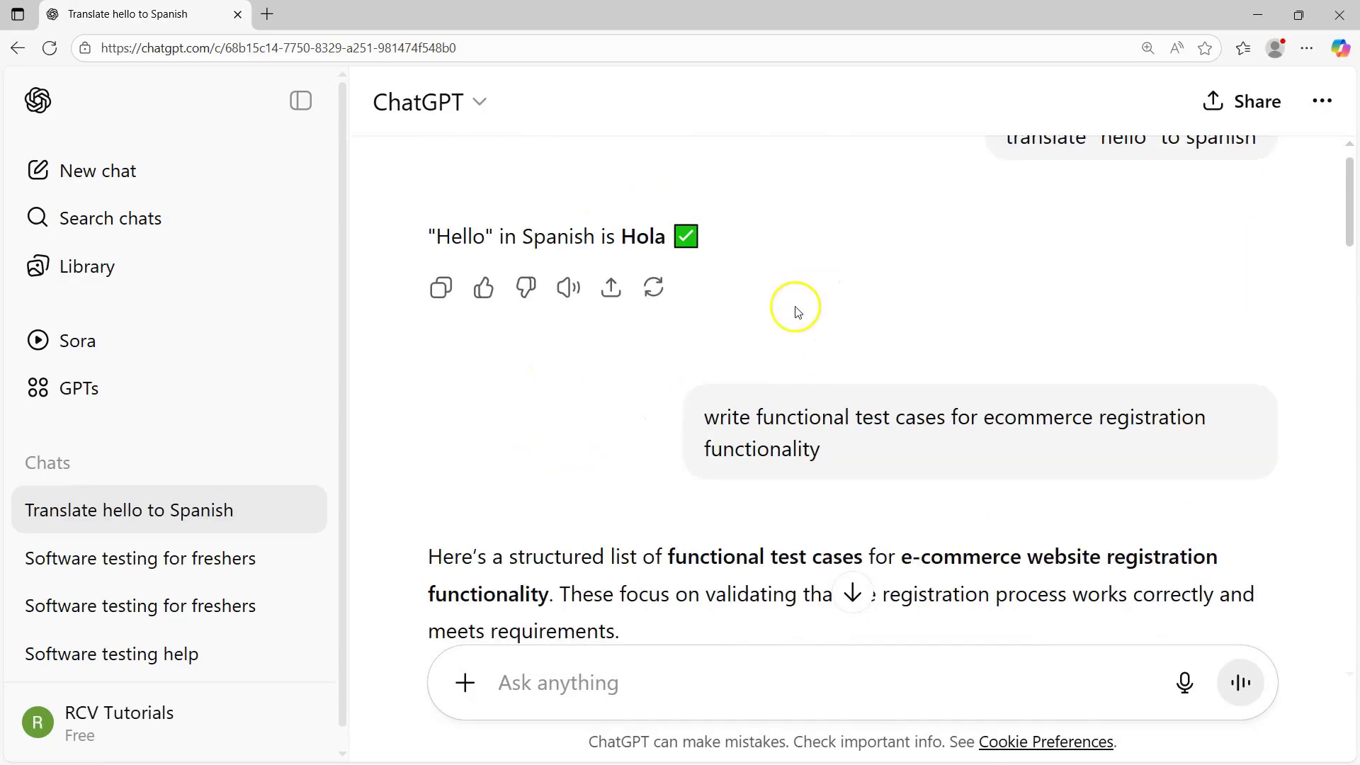
left_click_drag(855, 418, 946, 419)
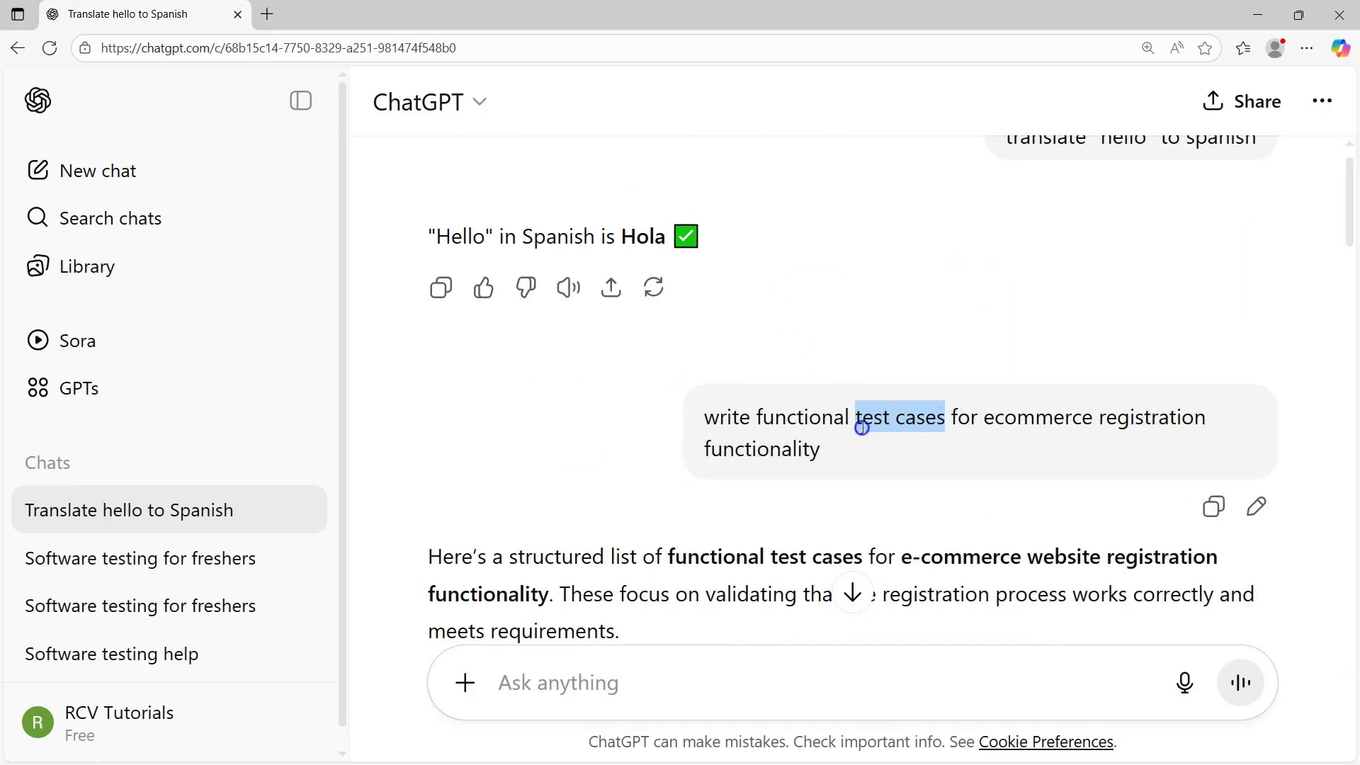
scroll(795, 453, "down", 4)
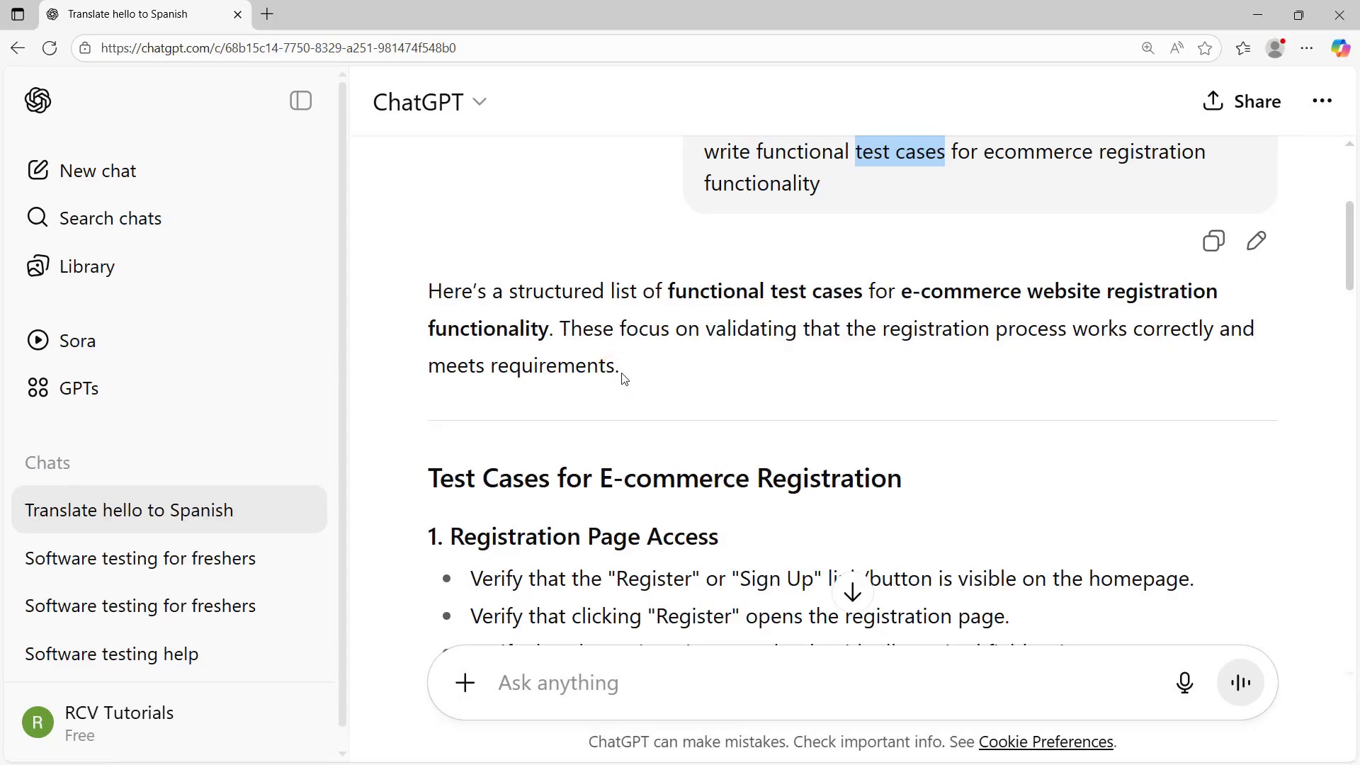
left_click_drag(621, 368, 570, 290)
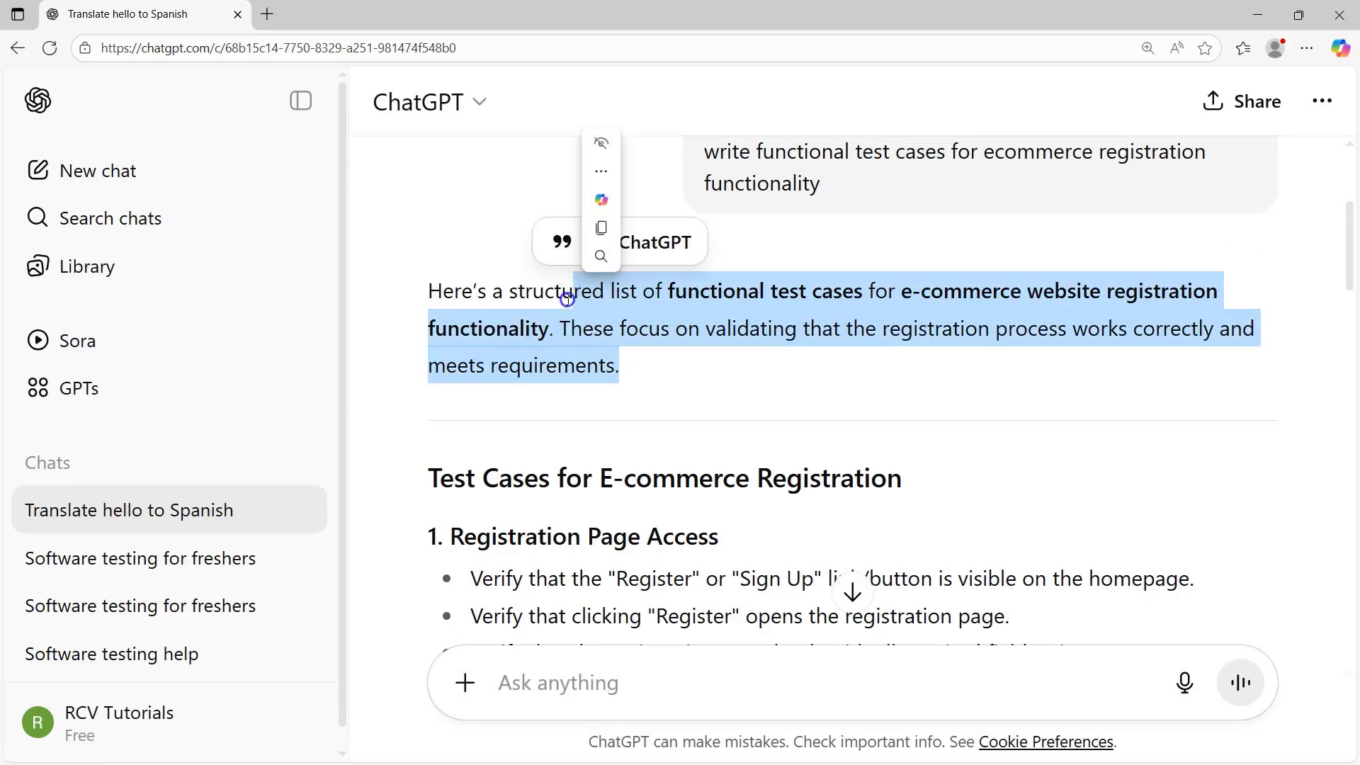
left_click(560, 333)
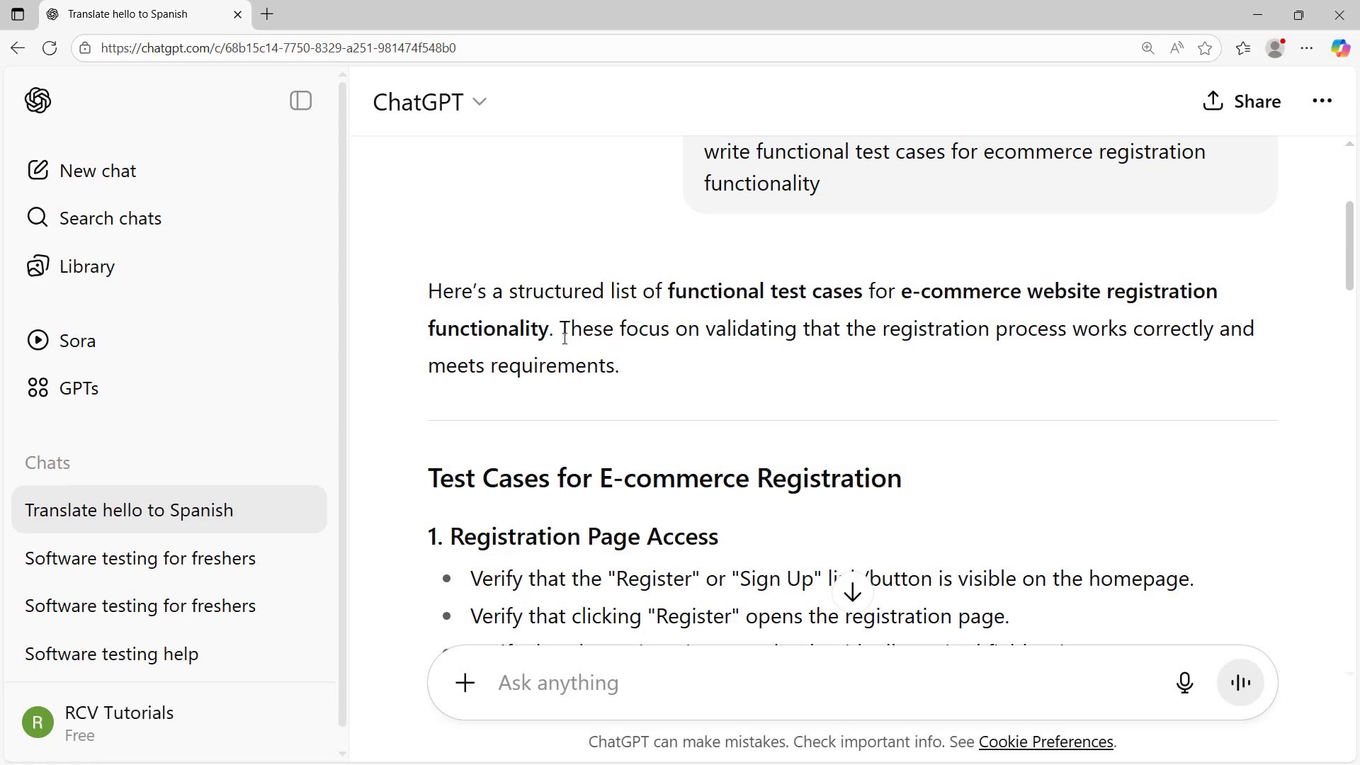
scroll(564, 338, "up", 4)
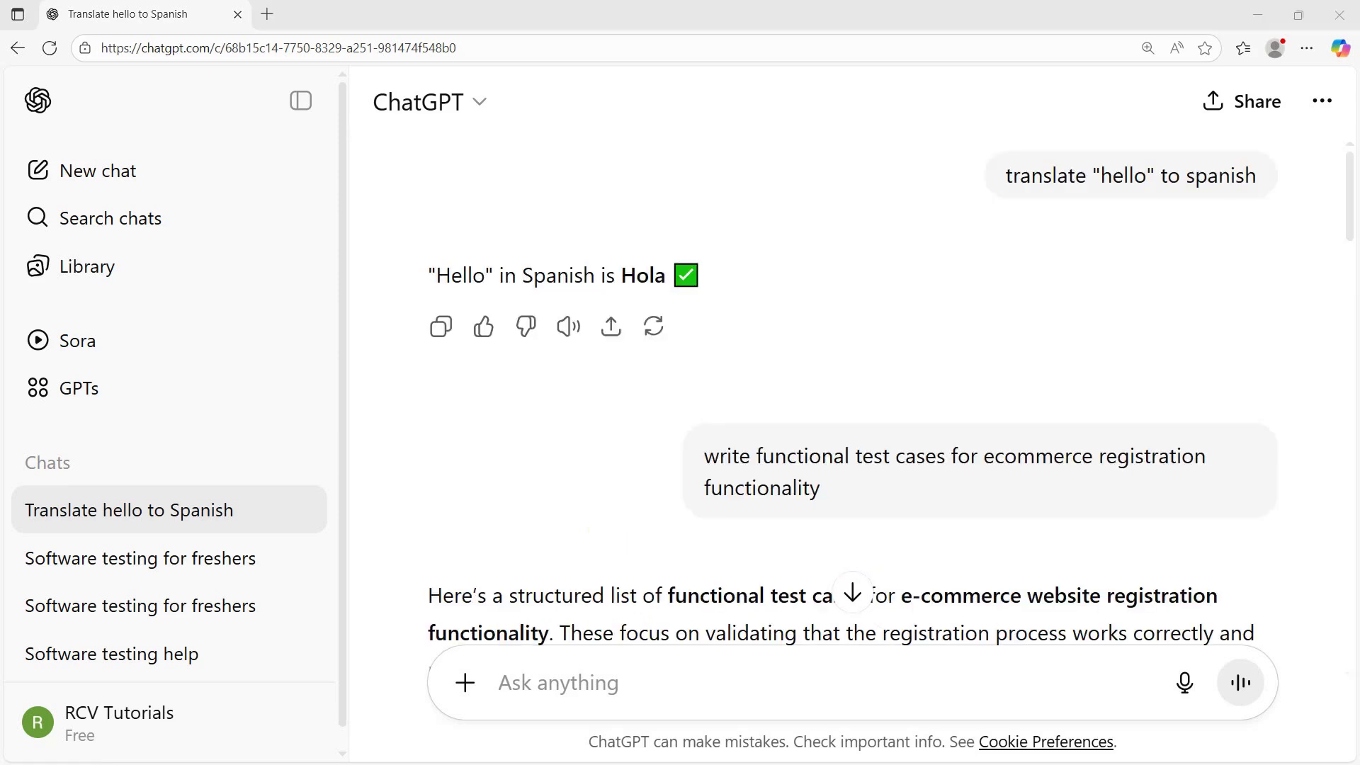